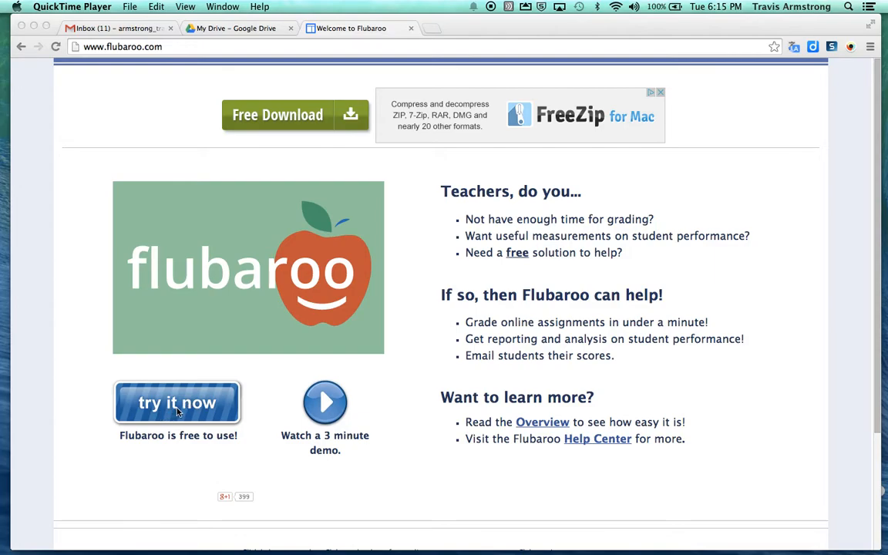
Step: Review the Try Flubaroo Now setup steps on flubaroo.com, then return to My Drive
left_click(172, 411)
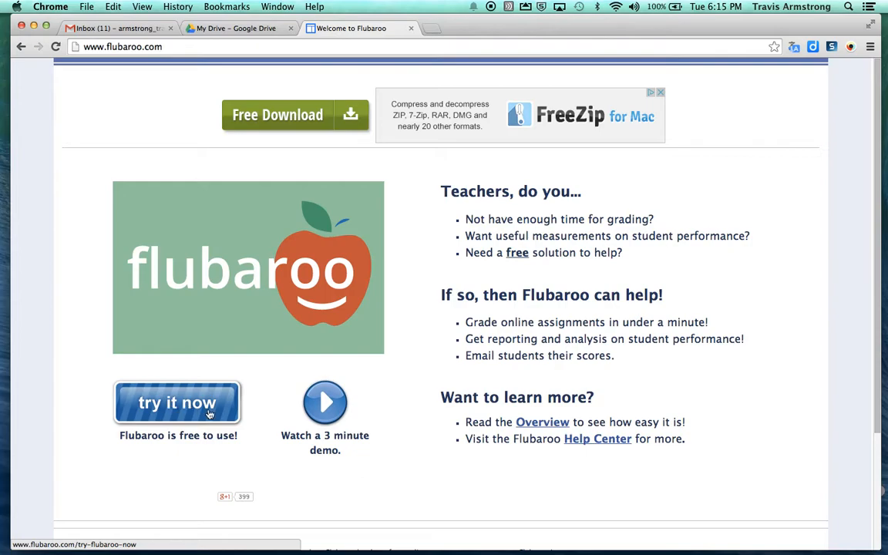
left_click(183, 414)
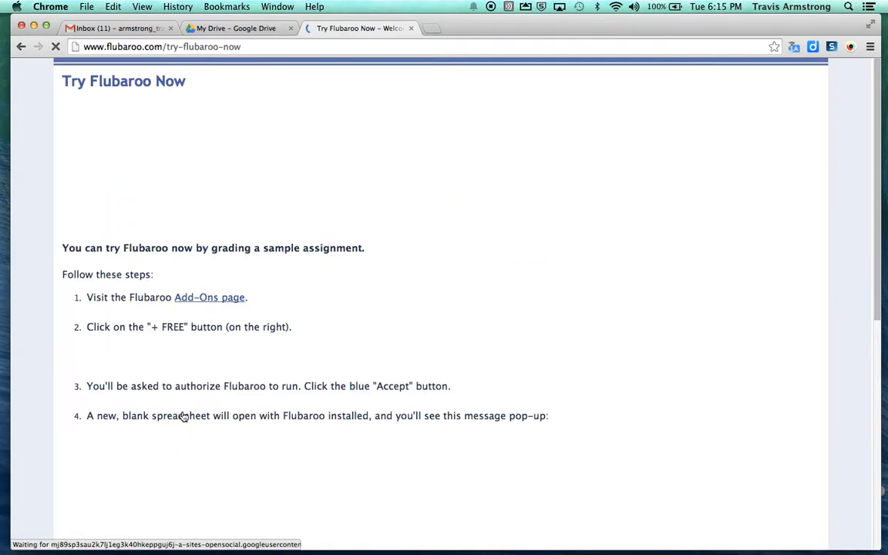
scroll(218, 394, "down", 5)
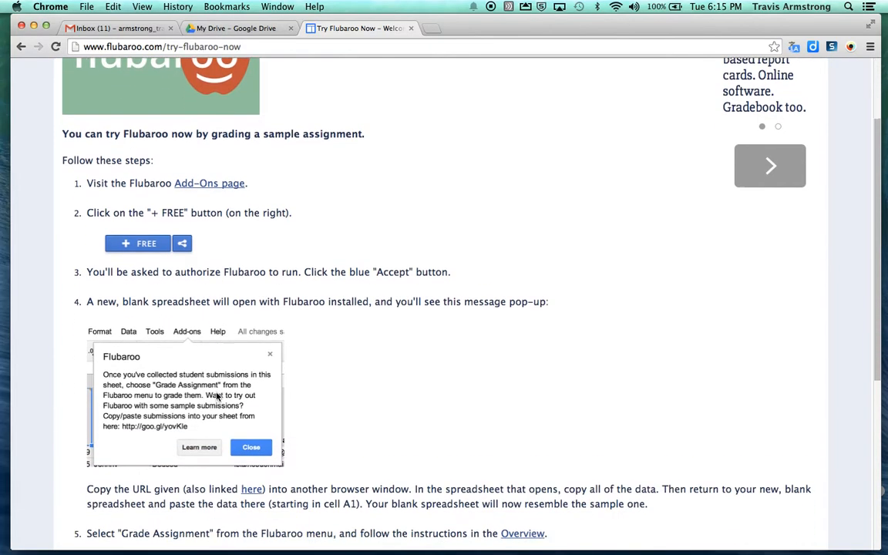
scroll(216, 395, "down", 4)
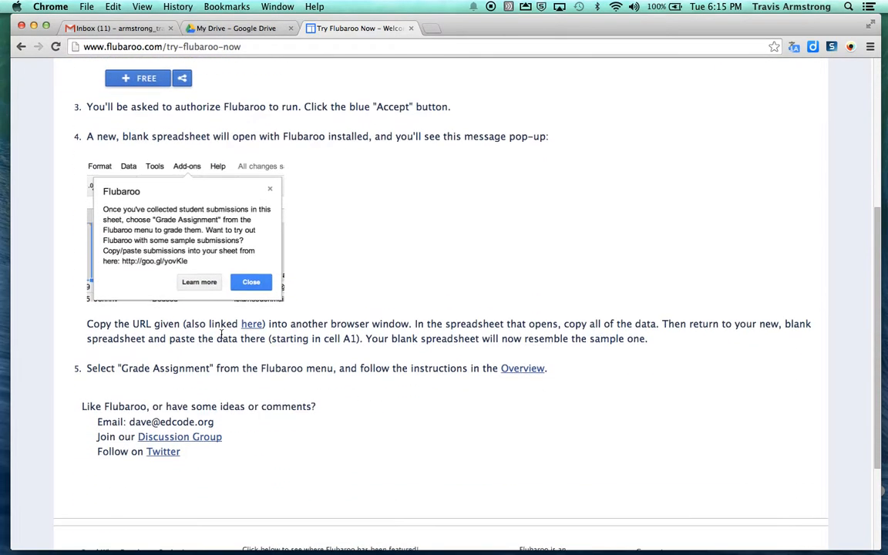
scroll(221, 339, "up", 9)
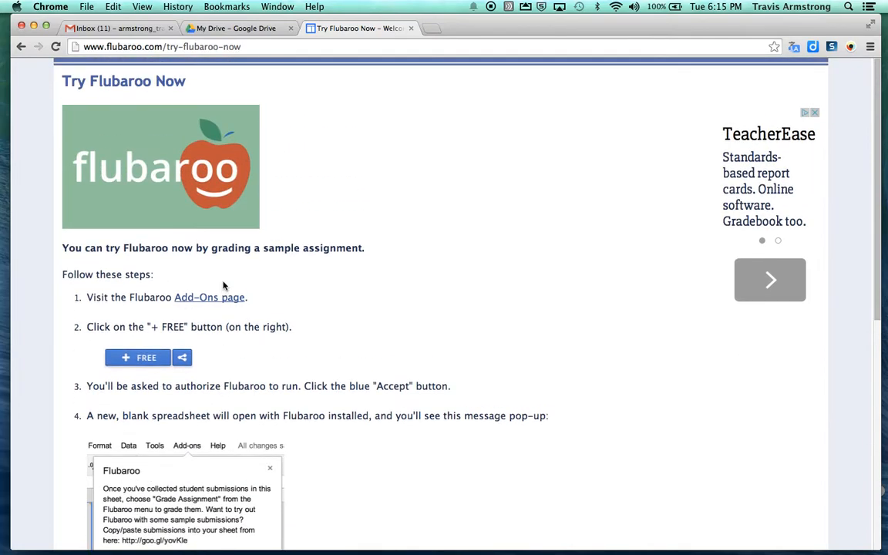
left_click(231, 28)
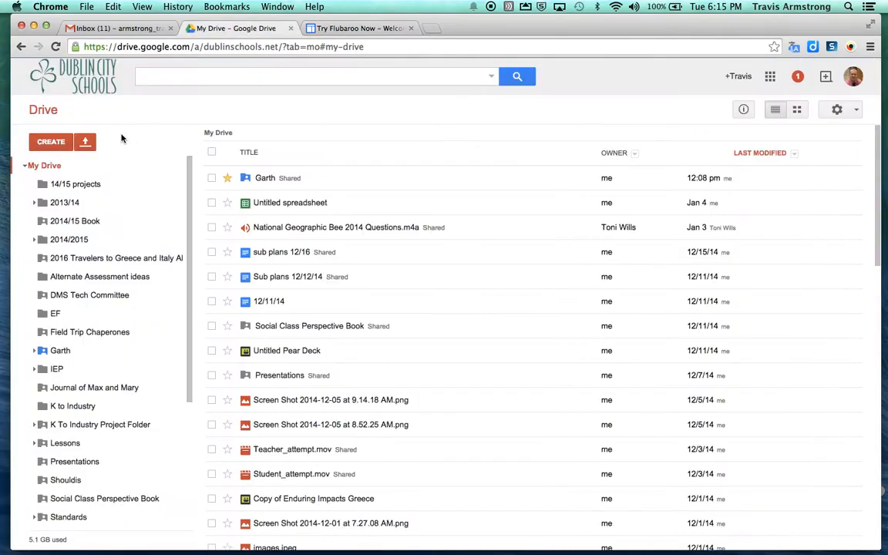
Step: Create a new Google Form from Drive's CREATE menu
left_click(44, 146)
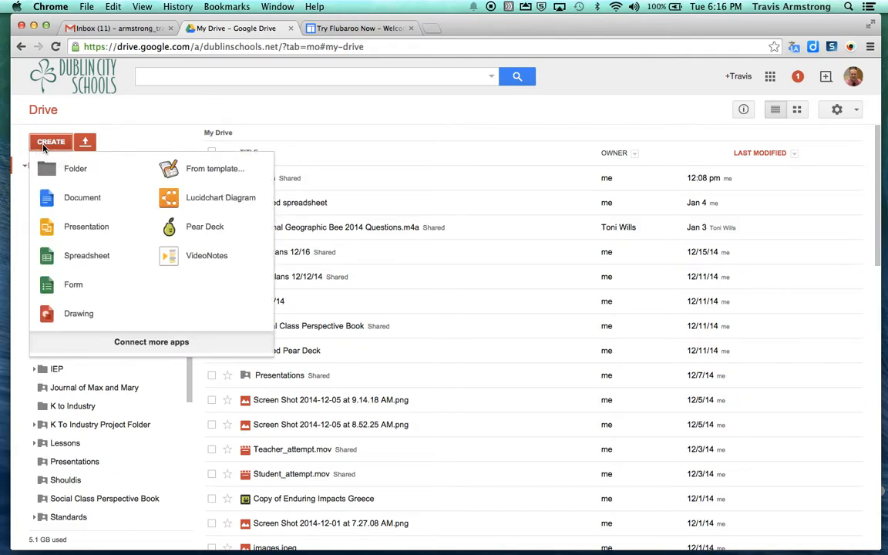
left_click(72, 285)
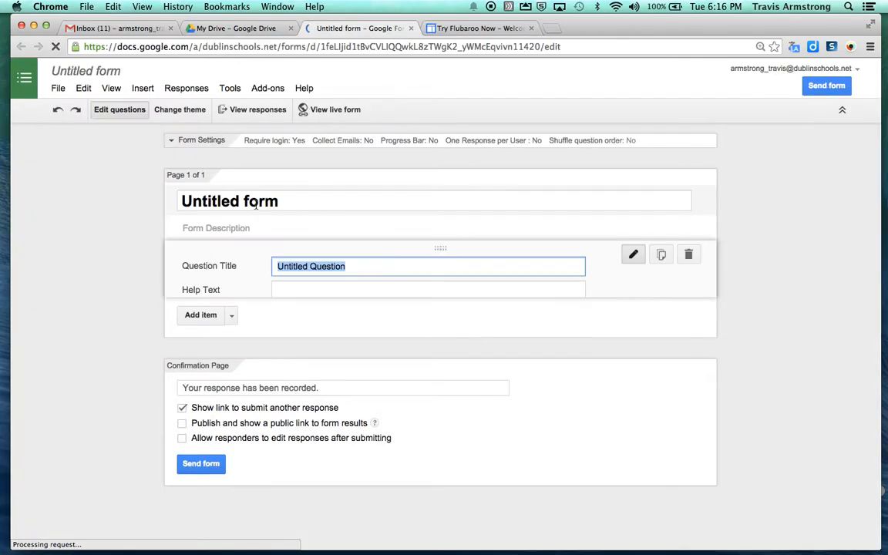
Step: Turn off Require login and add a required paragraph question 'What is your name?'
left_click(181, 157)
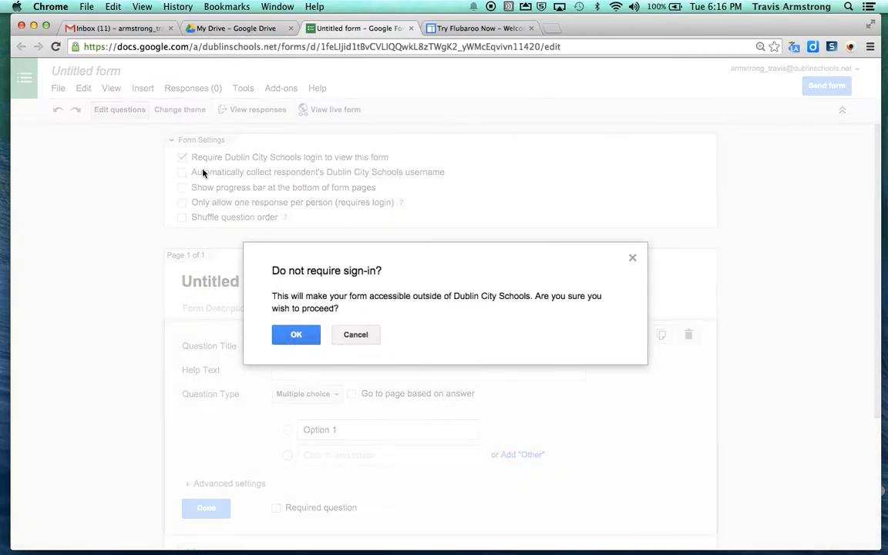
left_click(296, 335)
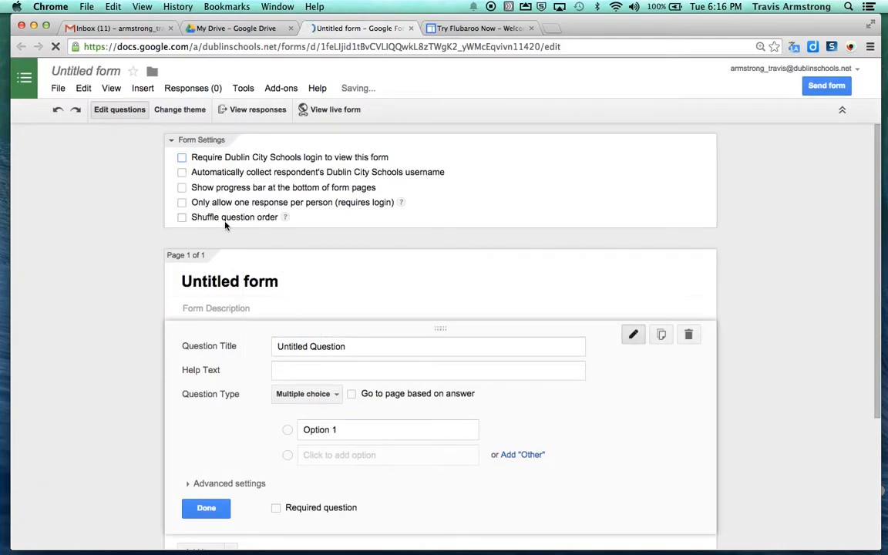
left_click(244, 282)
left_click(323, 347)
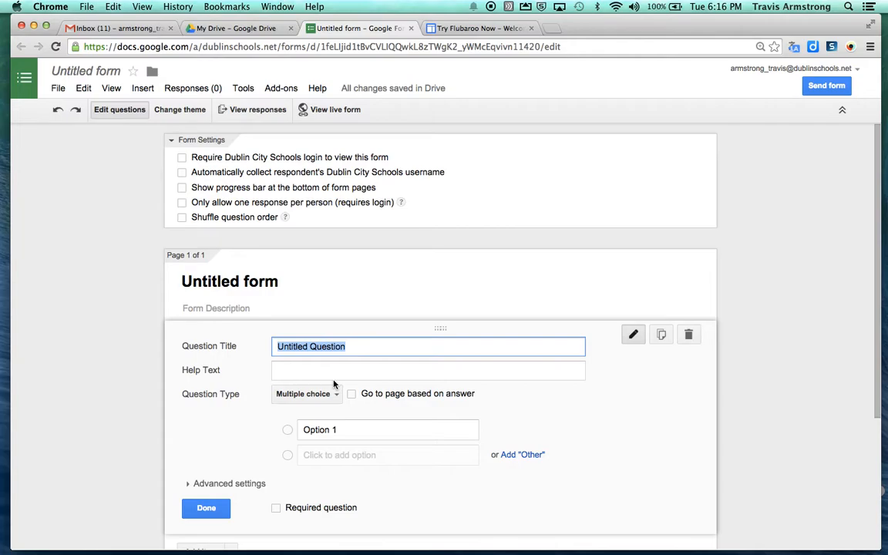
type("What is your name?")
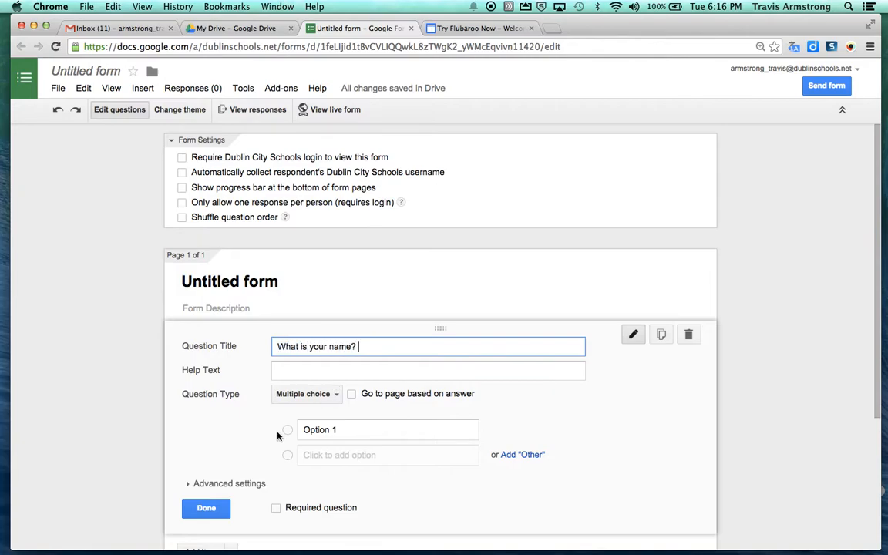
left_click(311, 393)
left_click(327, 377)
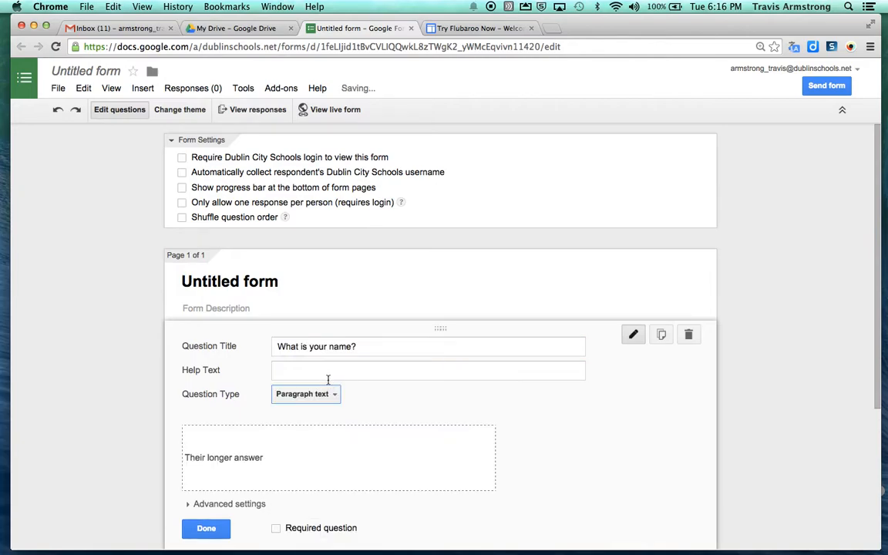
left_click(277, 529)
scroll(308, 521, "down", 1)
left_click(223, 505)
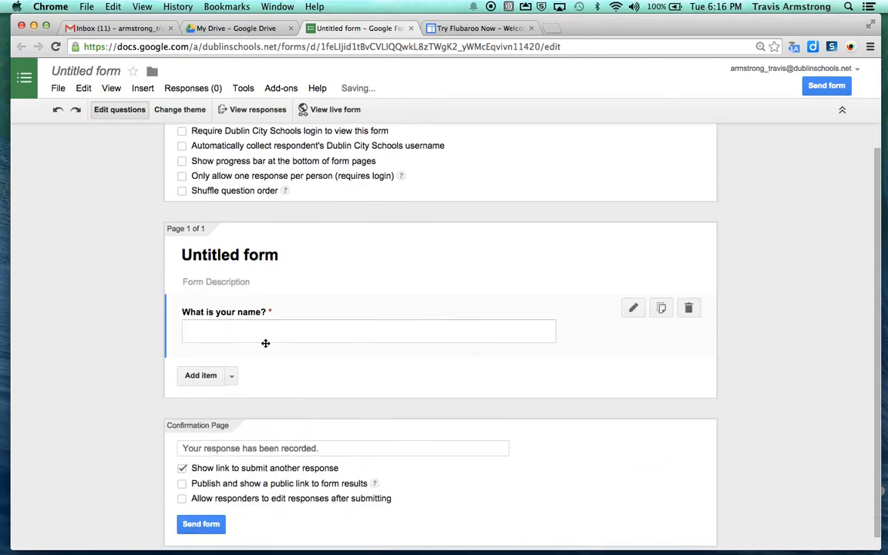
Step: Add a required paragraph-text question 'What is your school email?'
left_click(198, 375)
type("What is your school email?")
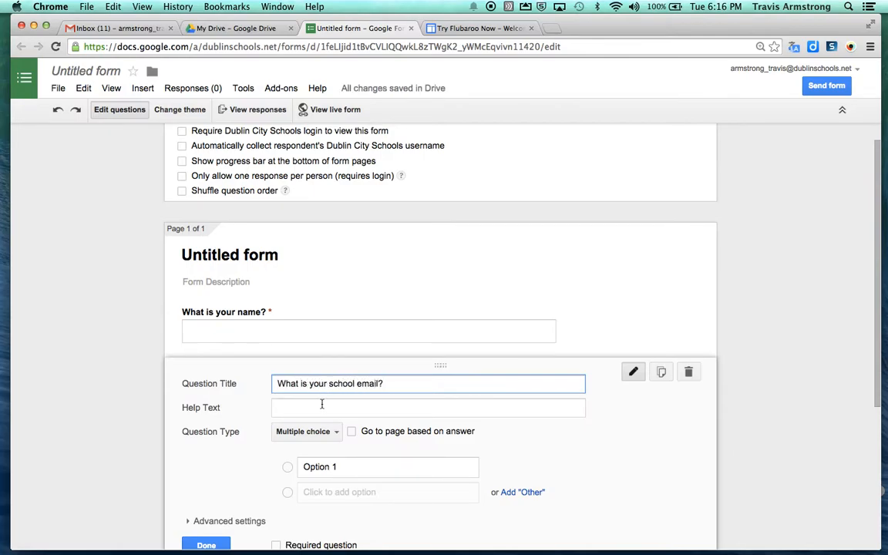
left_click(302, 431)
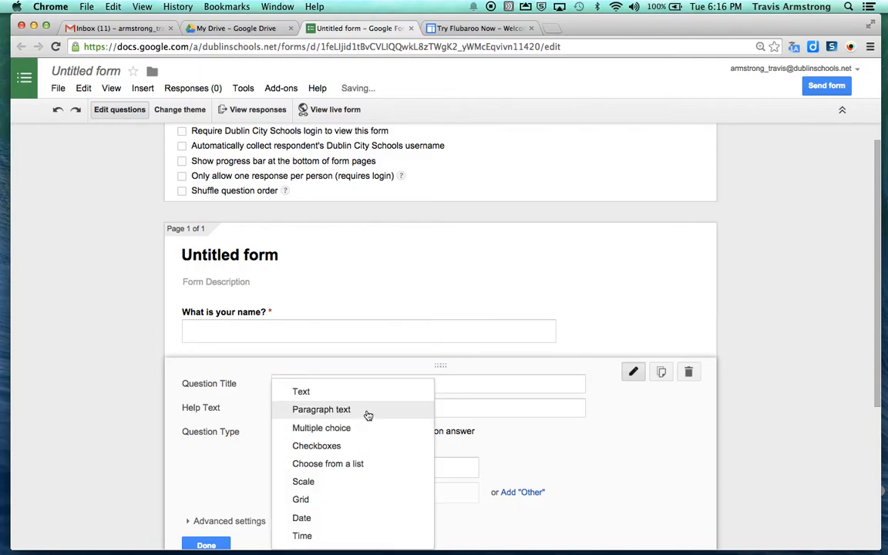
left_click(368, 415)
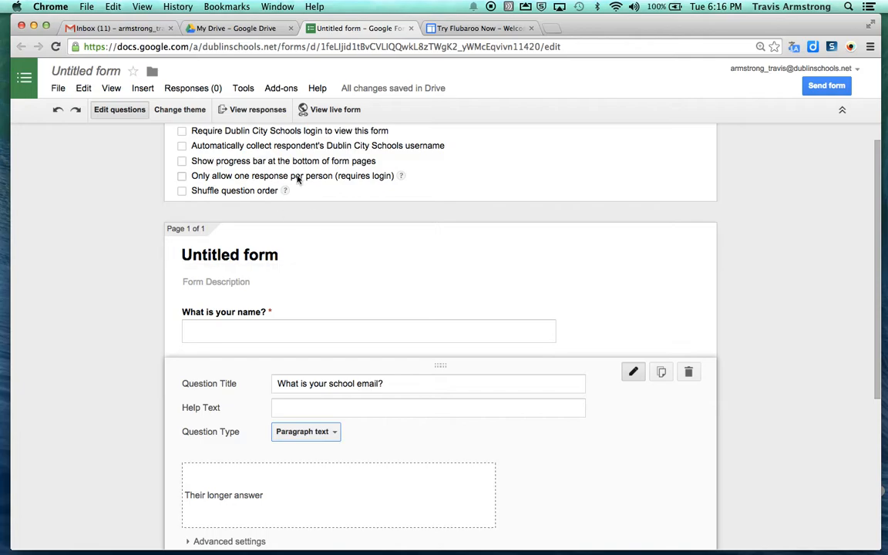
scroll(316, 469, "down", 1)
scroll(272, 507, "down", 1)
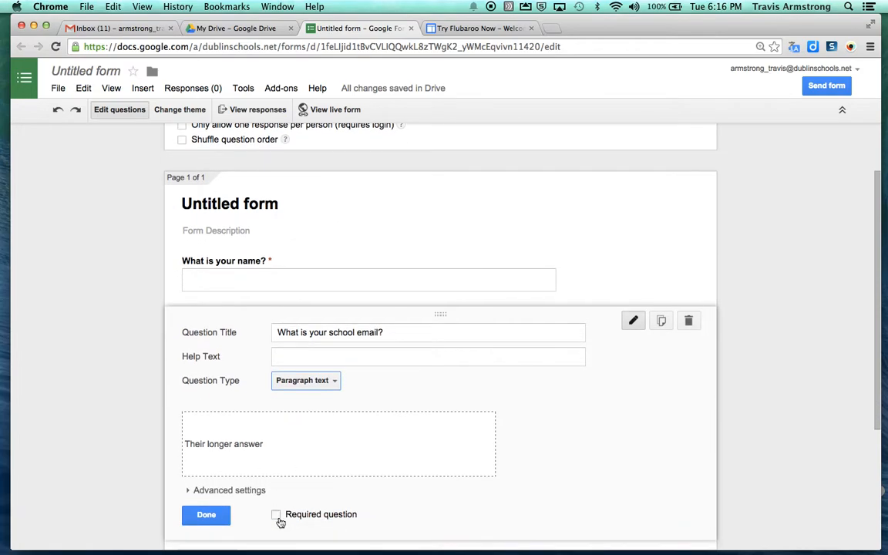
left_click(278, 513)
scroll(332, 463, "down", 1)
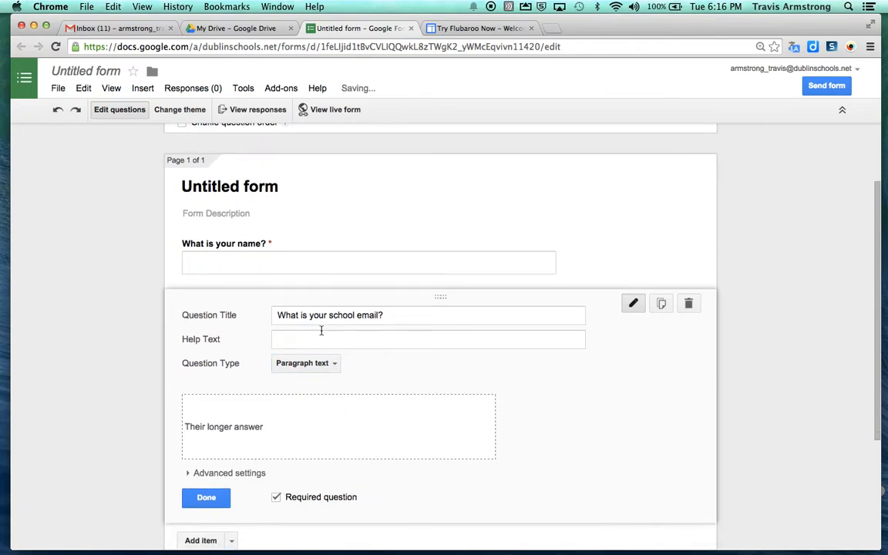
left_click(213, 498)
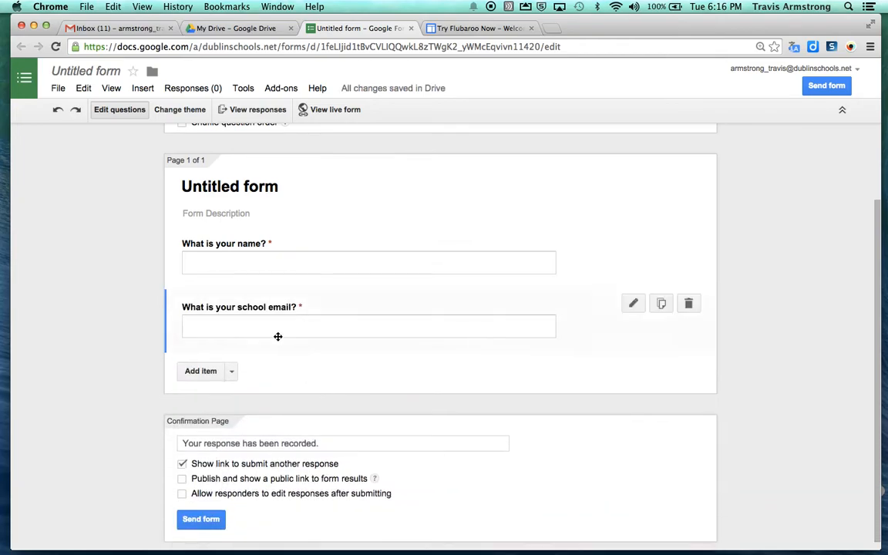
left_click(202, 372)
Step: Add a required multiple-choice question '1+1=' with choices 2, 3 and 4
type("1+1=")
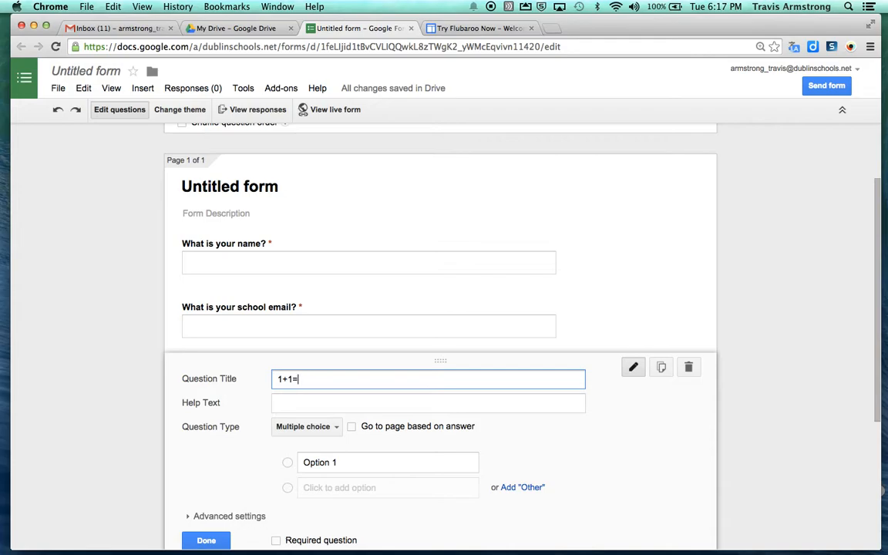
left_click(320, 462)
type("2")
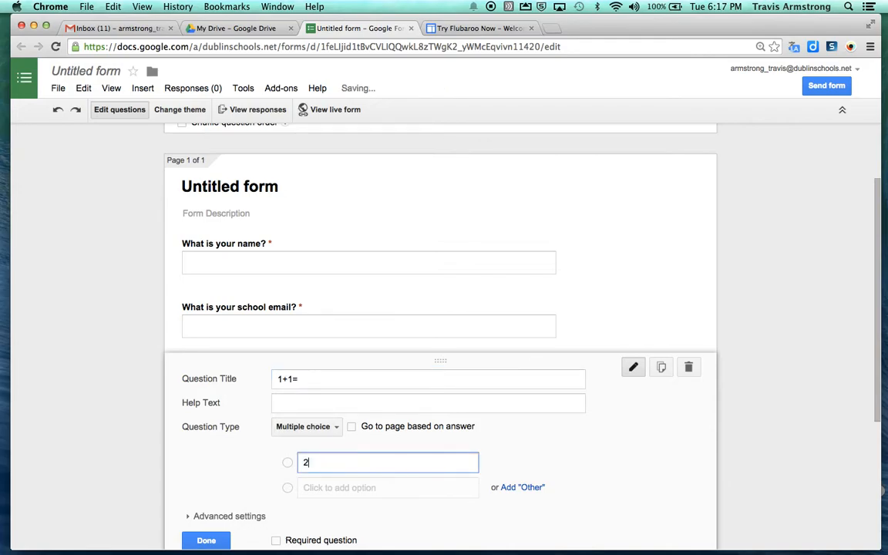
key("Return")
type("3")
key("Return")
type("4")
scroll(378, 469, "down", 2)
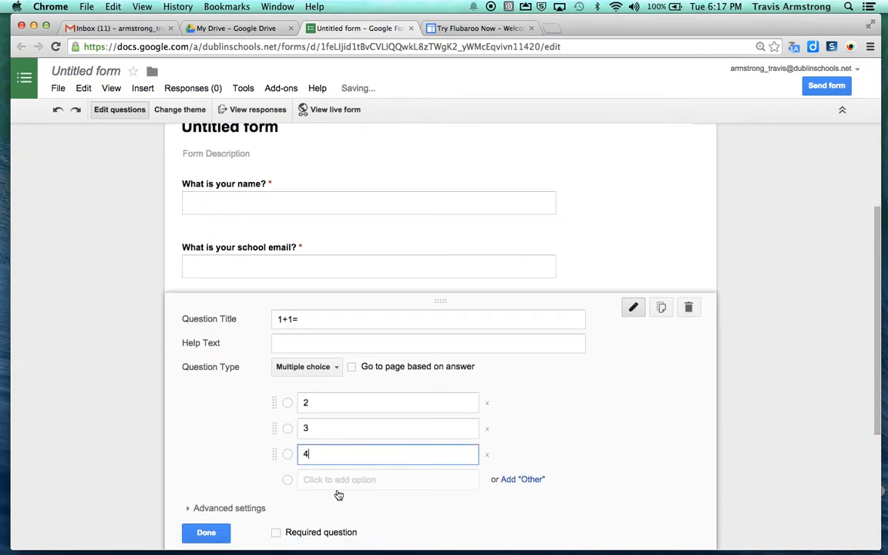
left_click(278, 532)
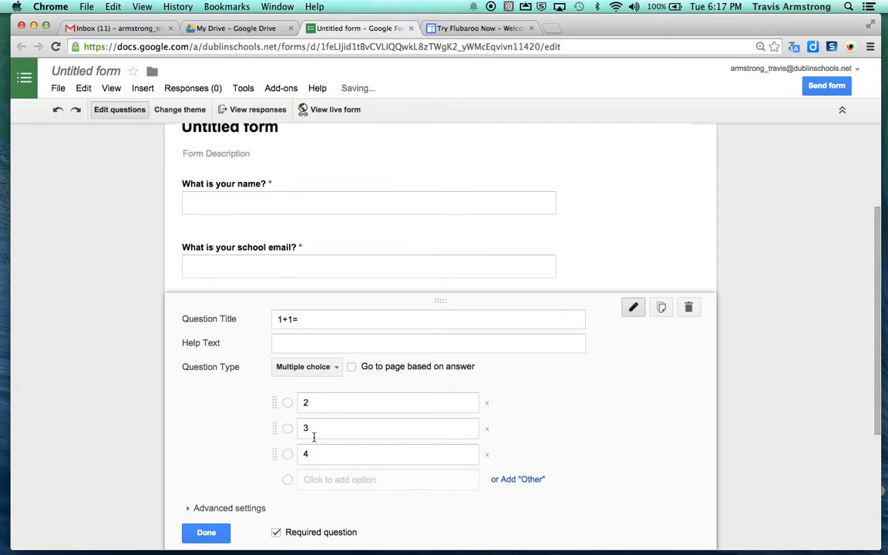
left_click(202, 531)
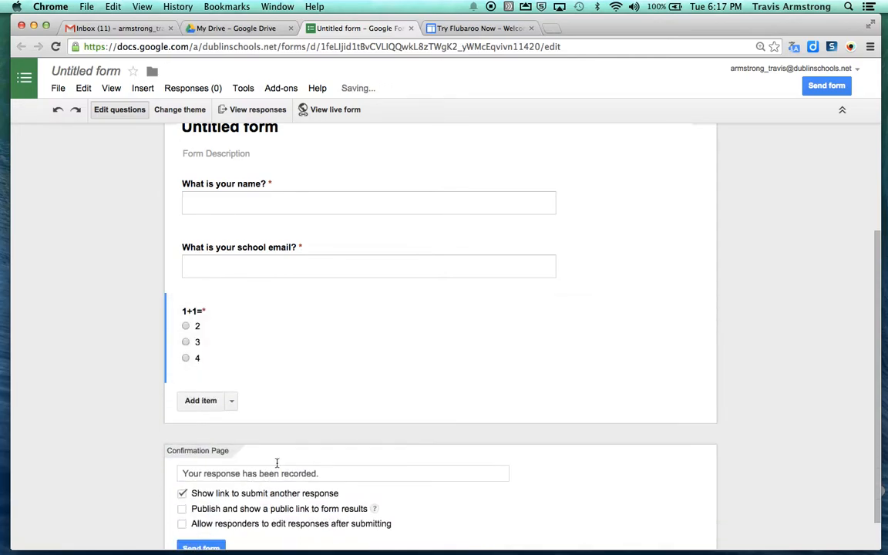
left_click(202, 400)
Step: Add a required multiple-choice question '2+2=' with choices 2, 3, 4 and 5
type("2+2")
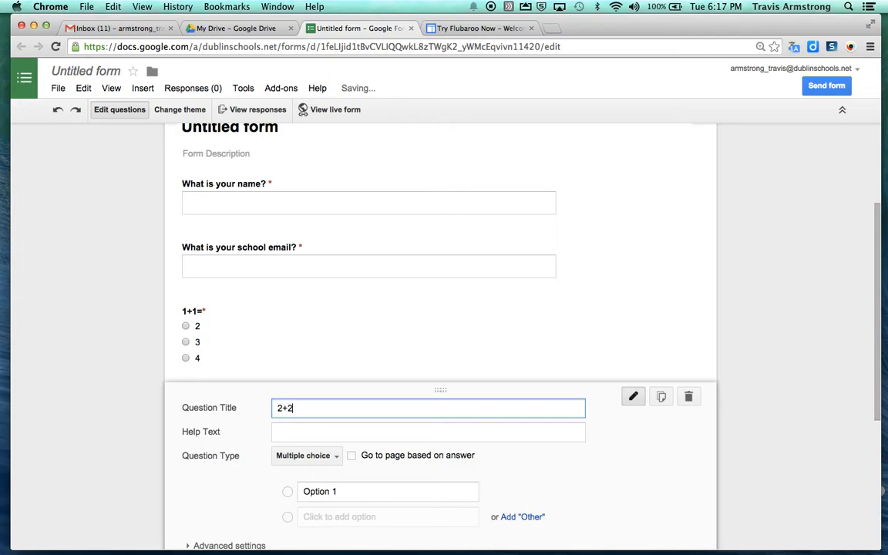
left_click(349, 490)
type("2")
key("Return")
type("3")
key("Return")
type("4")
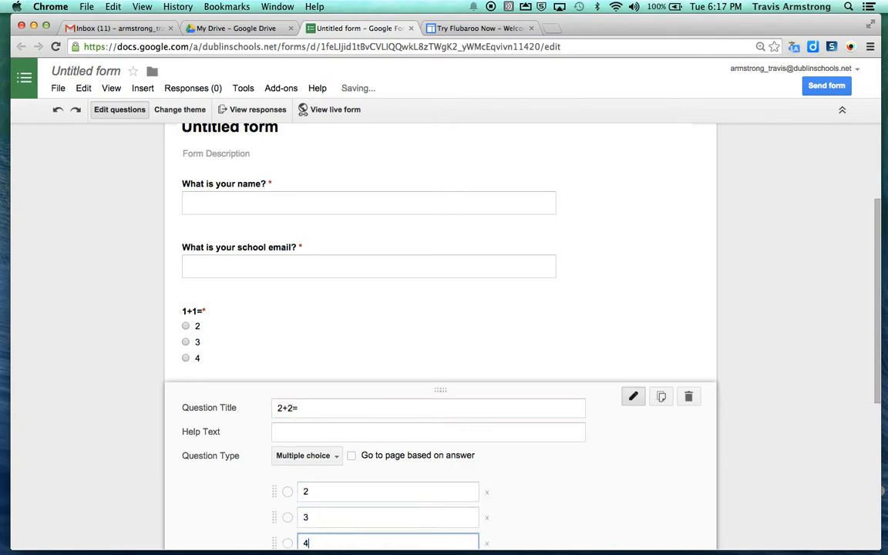
key("Return")
type("5")
left_click(276, 415)
left_click(206, 415)
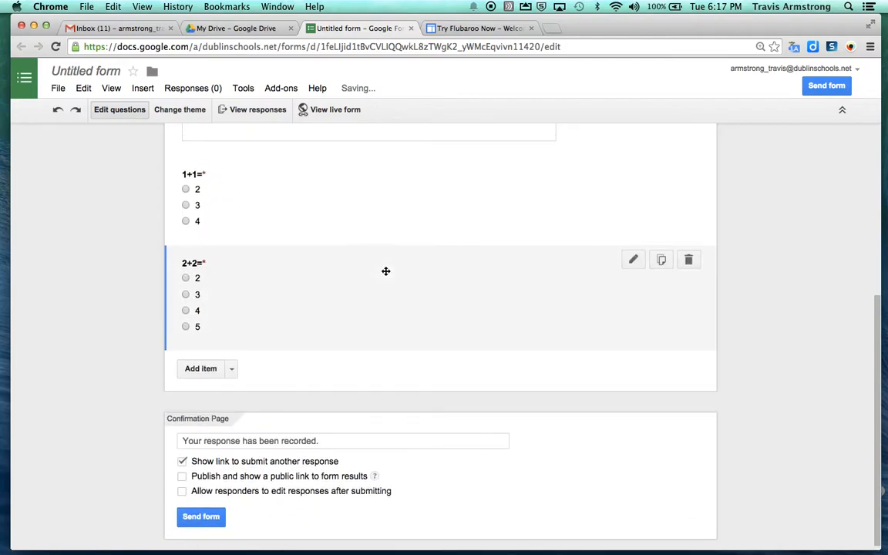
scroll(370, 246, "up", 5)
left_click(243, 248)
Step: Retitle the form 'Flubaroo Tutorial' and open its live version
double_click(243, 249)
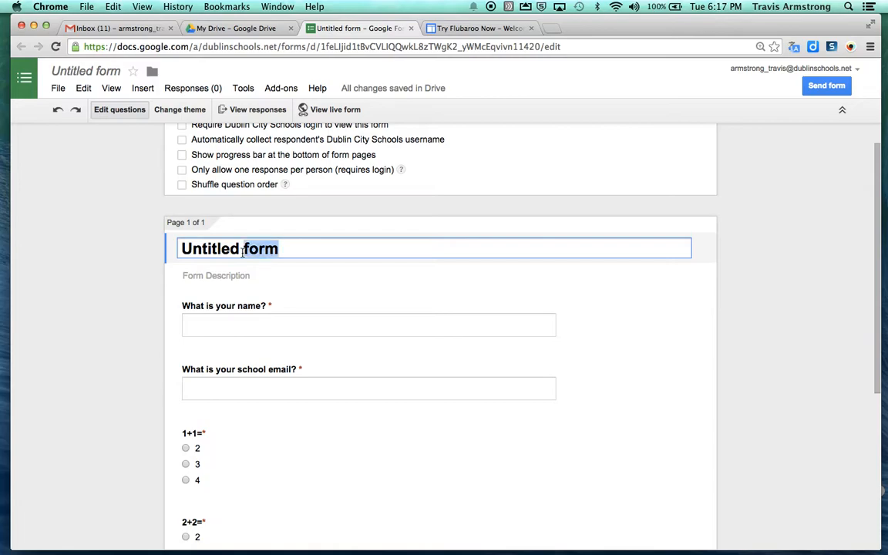
triple_click(242, 250)
type("Flubaroo Tutorial")
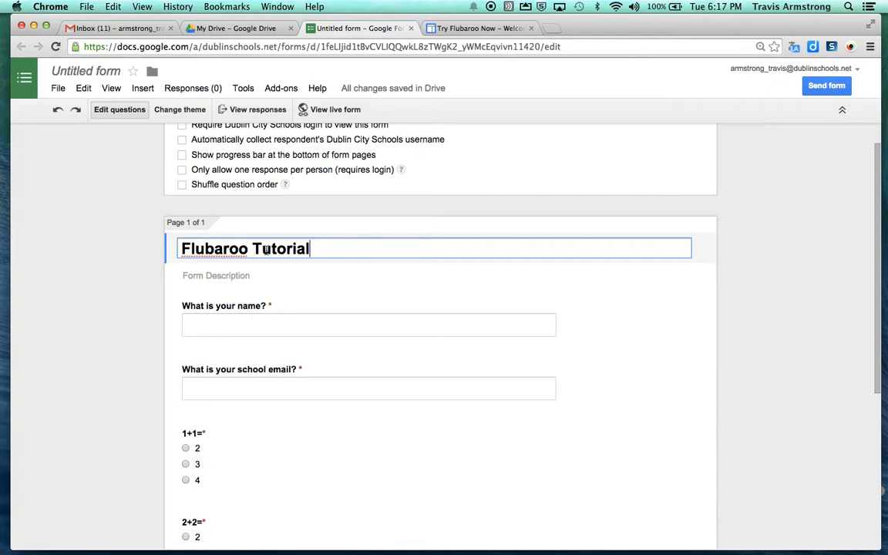
scroll(432, 245, "up", 2)
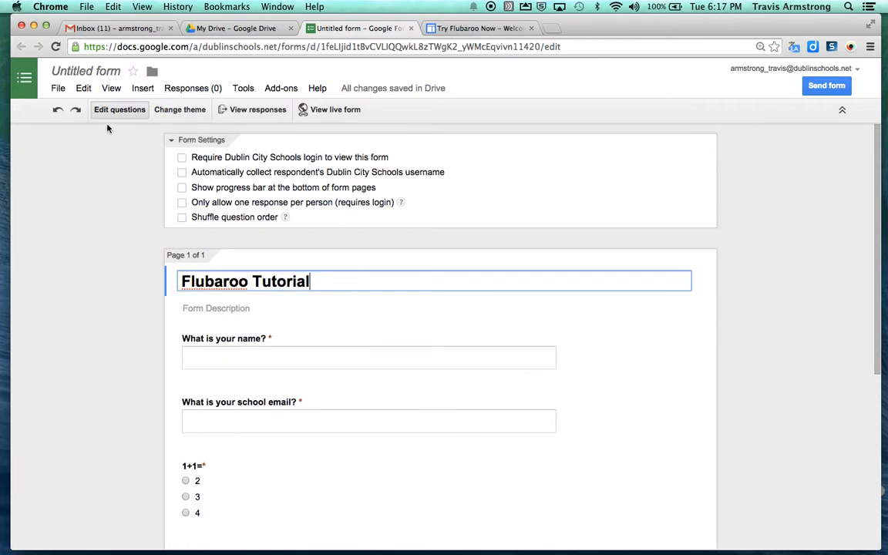
left_click(336, 111)
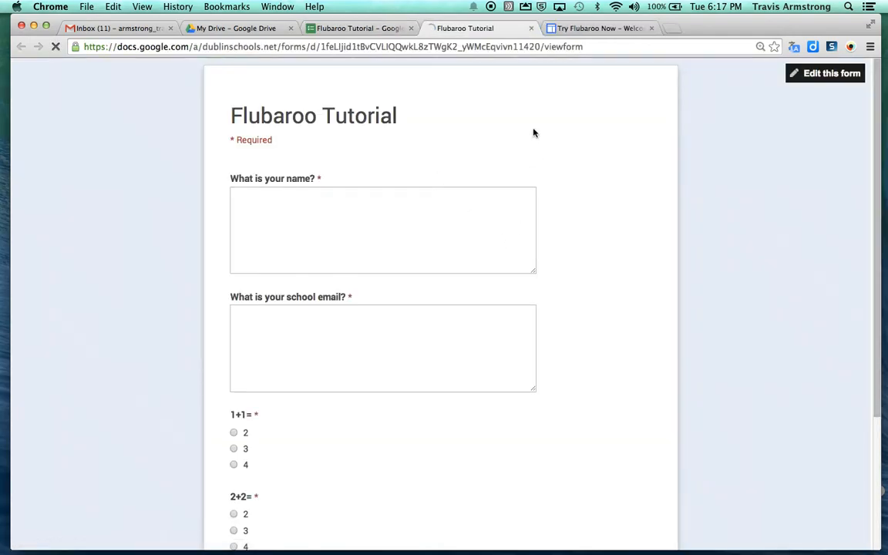
left_click(352, 214)
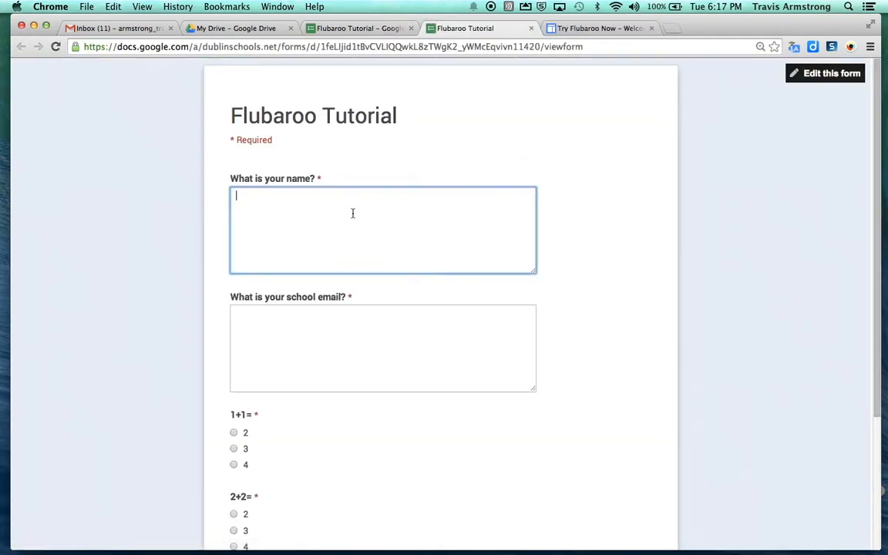
Step: Submit the answer-key response named Key with the school email, 2 for 1+1=, 4 for 2+2=
type("Key")
left_click(237, 313)
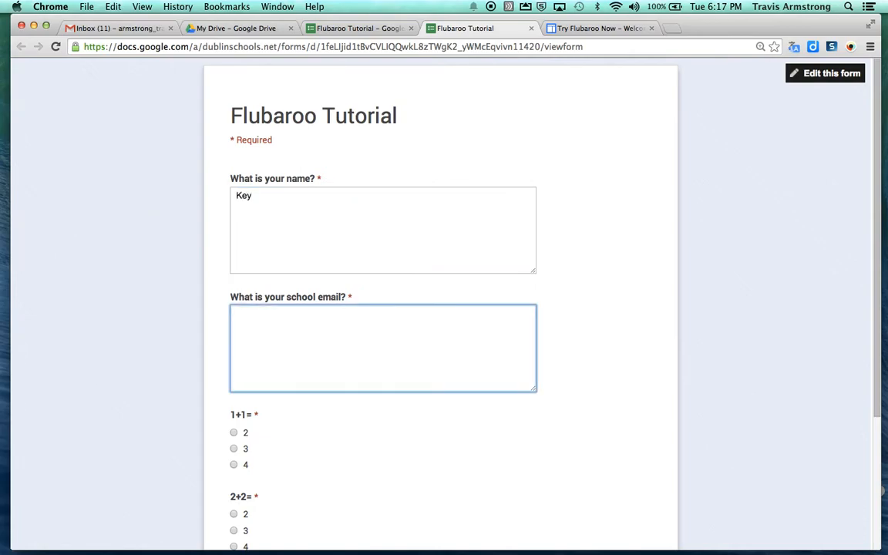
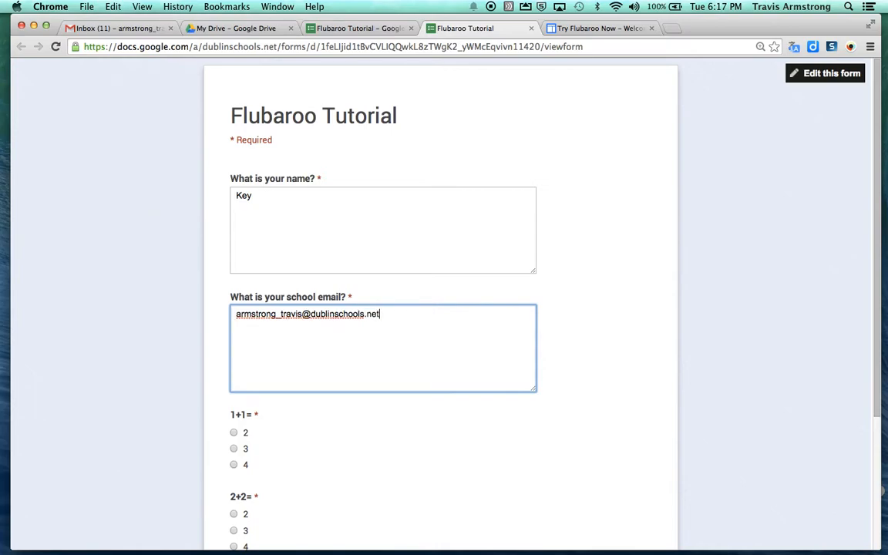
left_click(234, 433)
scroll(275, 434, "down", 2)
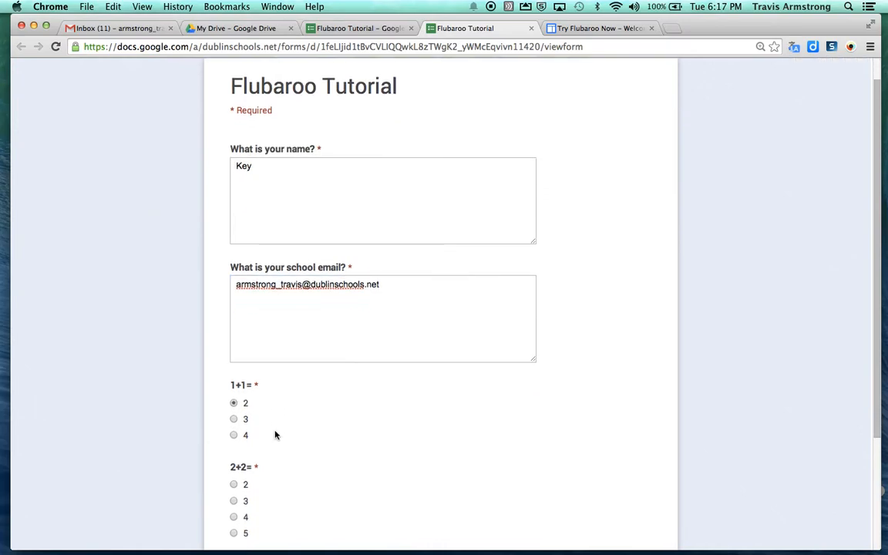
left_click(233, 499)
scroll(316, 463, "down", 3)
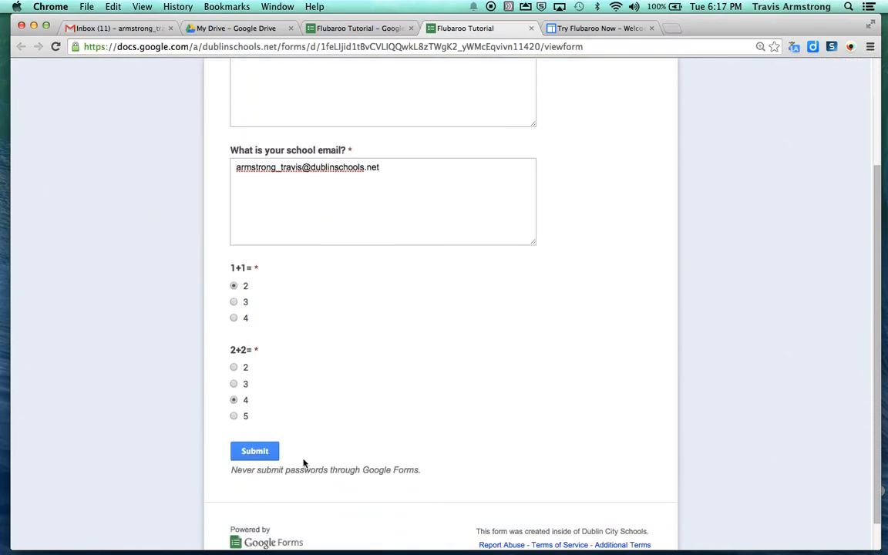
left_click(262, 456)
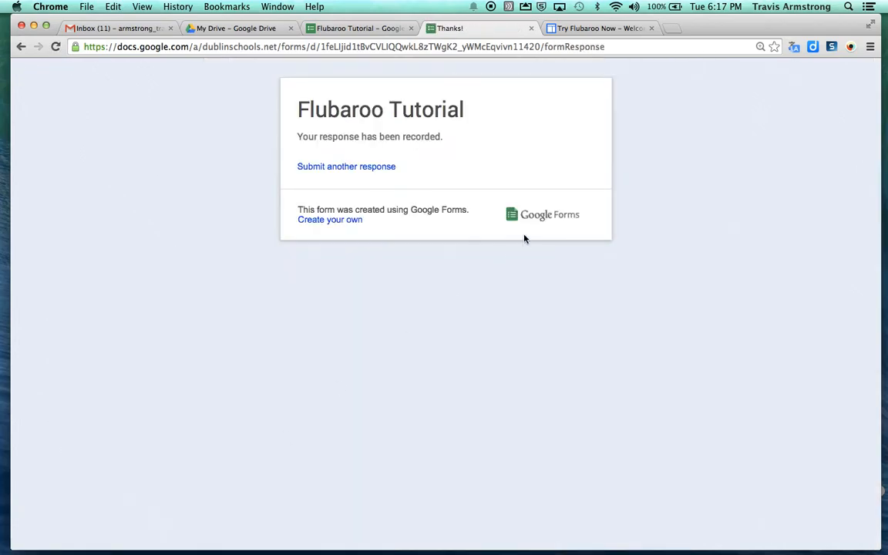
left_click(532, 28)
Step: Open the Flubaroo Tutorial (Responses) spreadsheet, the form editor and the live form in tabs
left_click(411, 28)
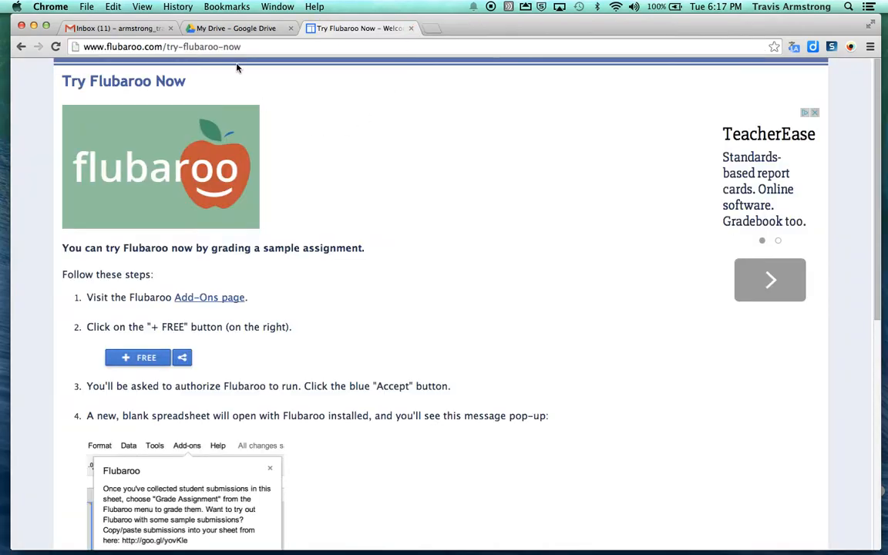
left_click(231, 28)
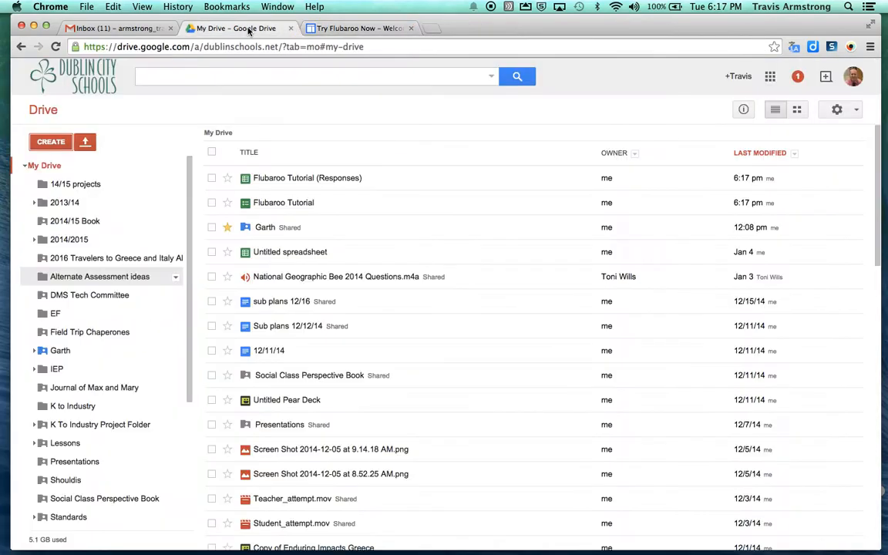
left_click(281, 180)
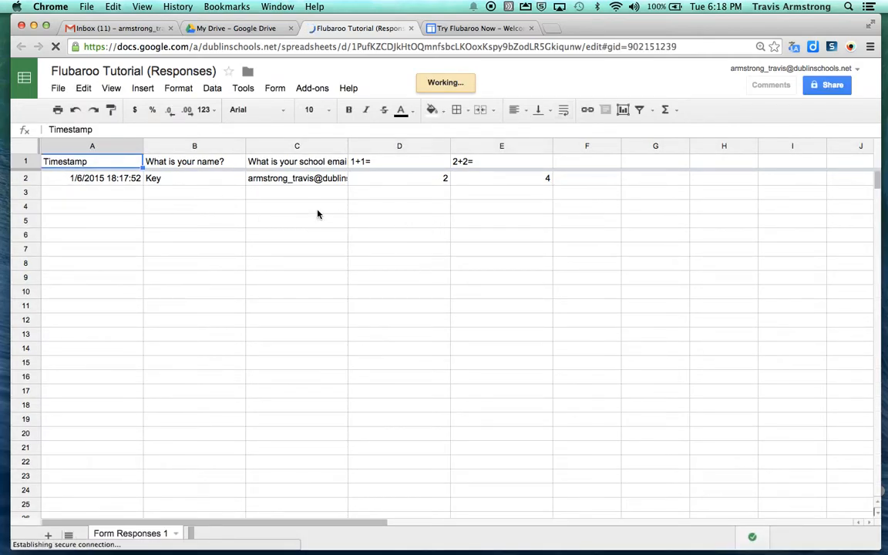
left_click(259, 29)
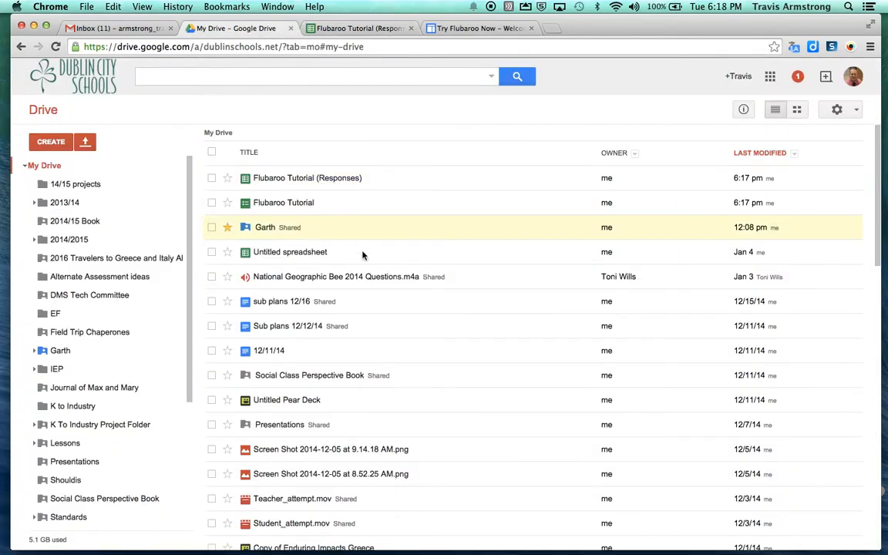
left_click(290, 208)
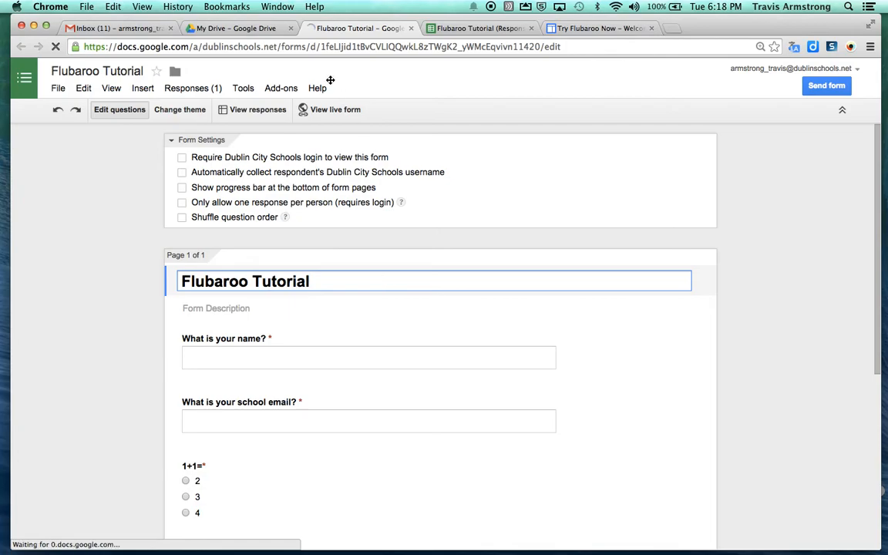
left_click(327, 113)
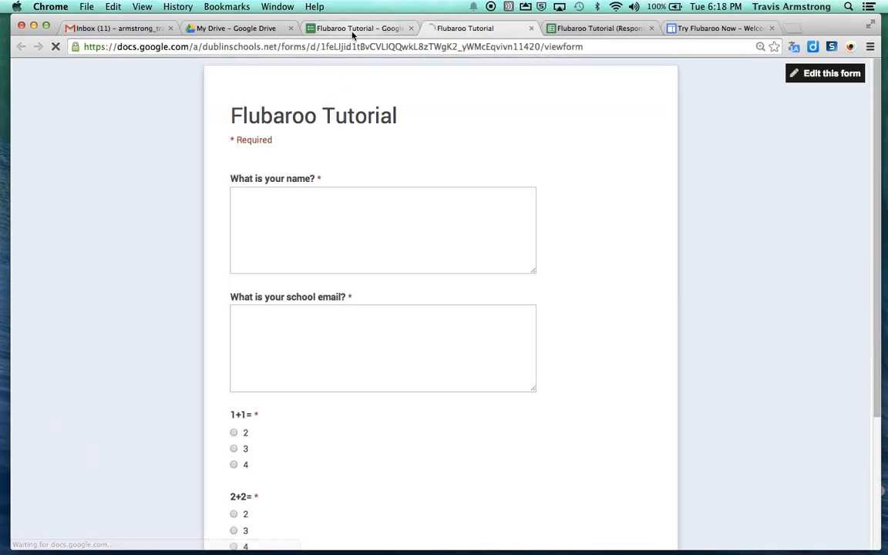
left_click(360, 28)
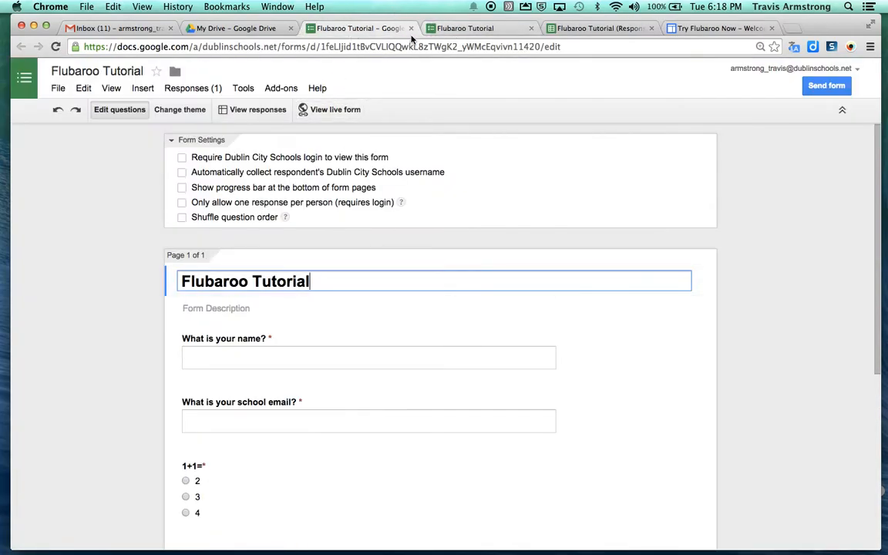
left_click(561, 28)
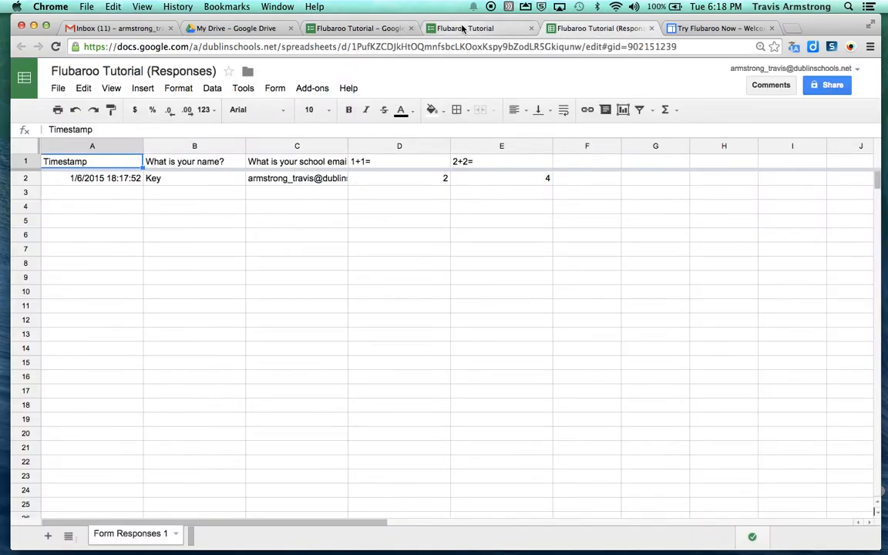
left_click(428, 28)
Step: Submit a student response with the student's name and email, answering 2 for 1+1= and 2 for 2+2=
left_click(327, 209)
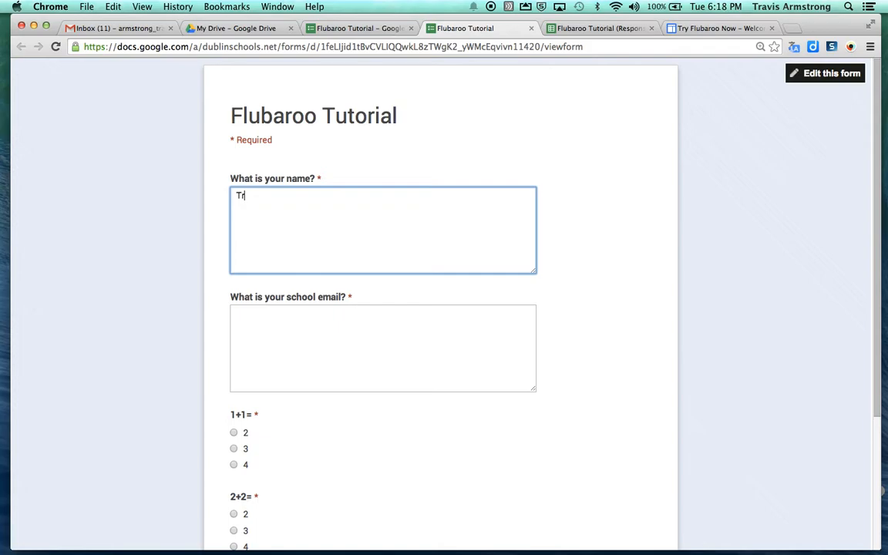
type("Bobby B")
key("Tab")
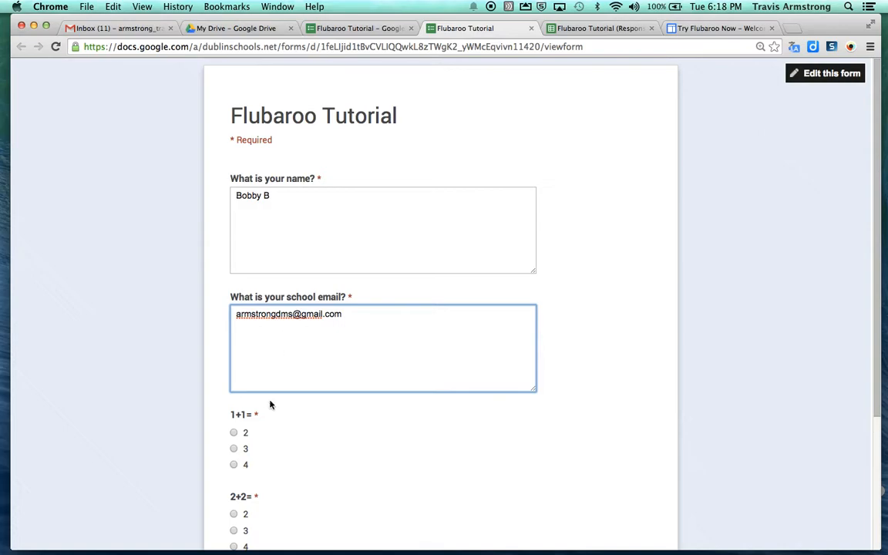
left_click(234, 450)
left_click(234, 514)
scroll(247, 543, "down", 3)
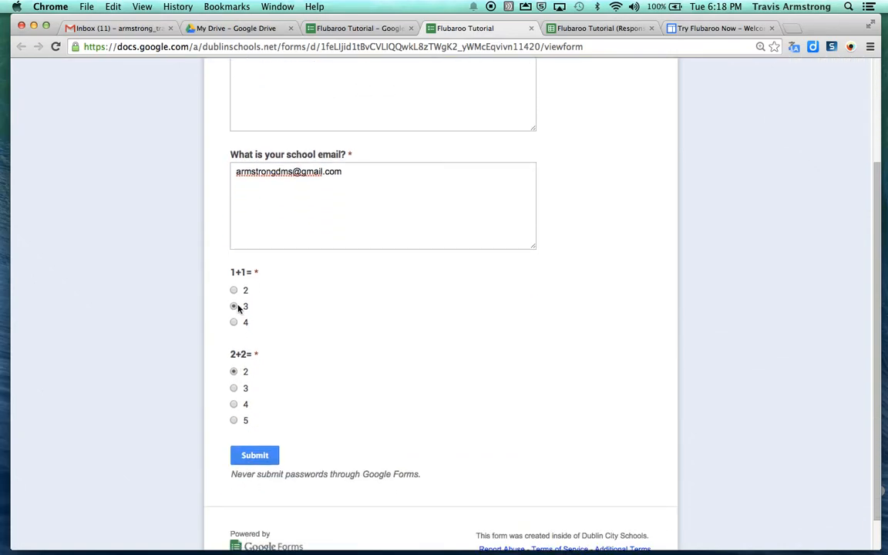
left_click(234, 290)
left_click(255, 455)
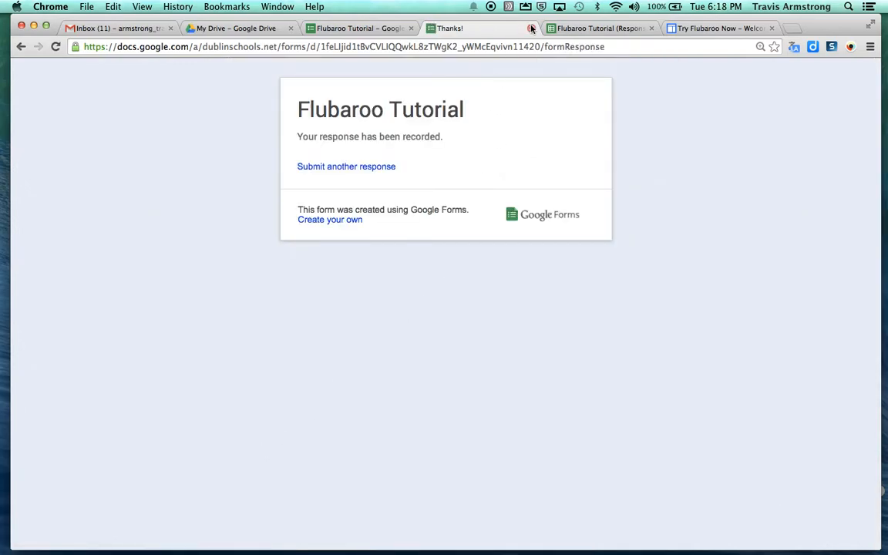
left_click(530, 28)
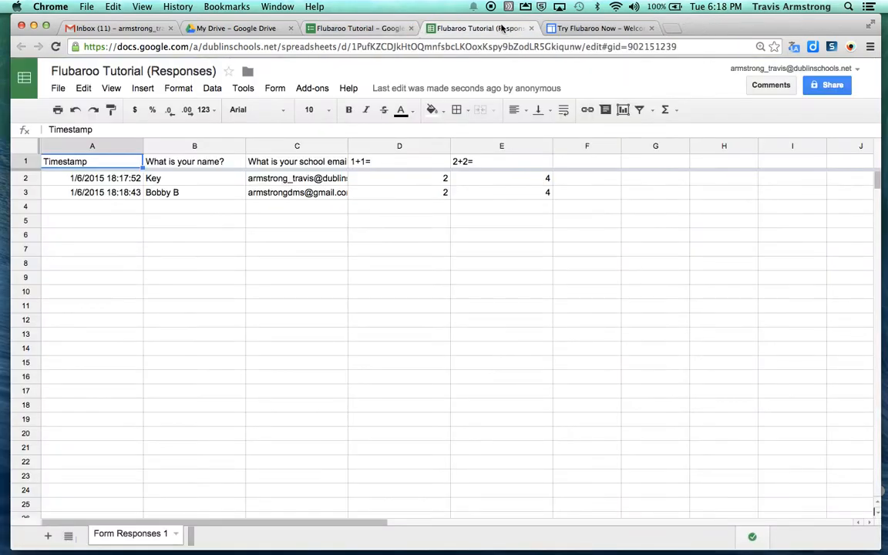
Step: Close the form editor and open the Flubaroo Tutorial (Responses) spreadsheet from Drive
left_click(386, 29)
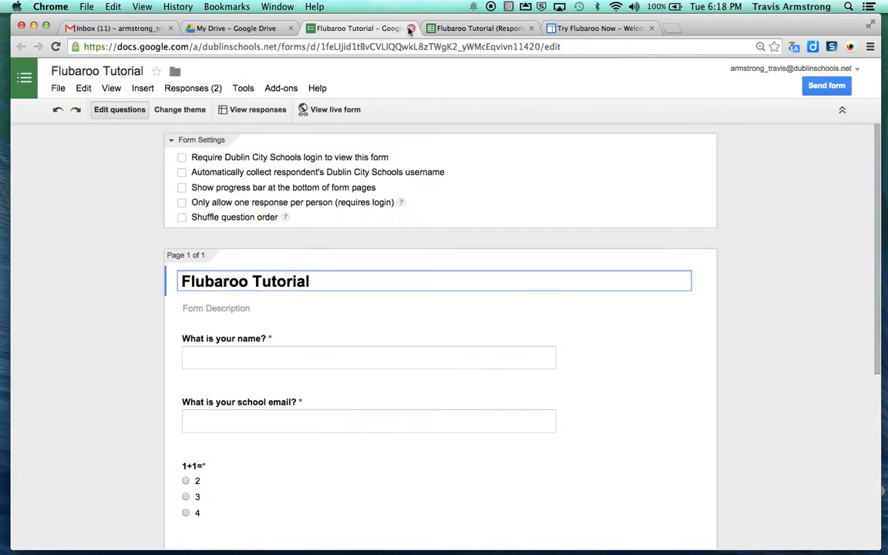
left_click(410, 28)
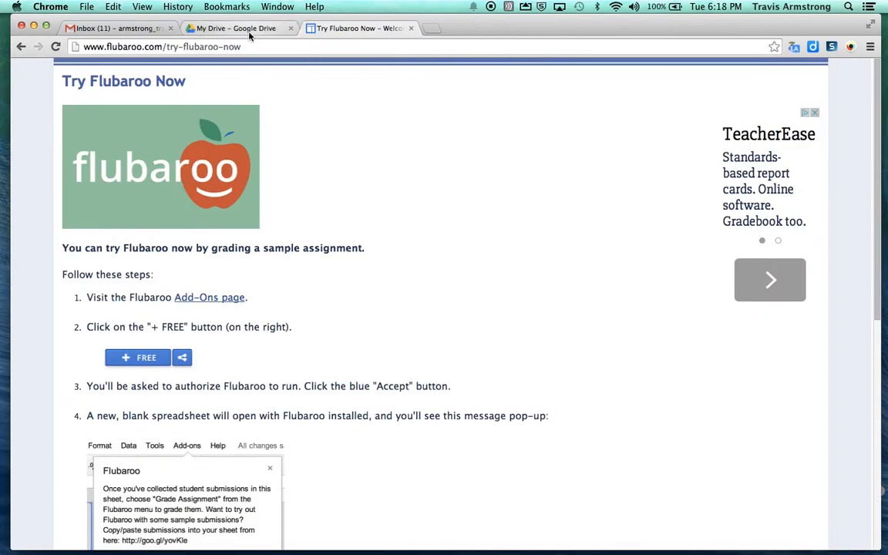
left_click(225, 28)
left_click(287, 179)
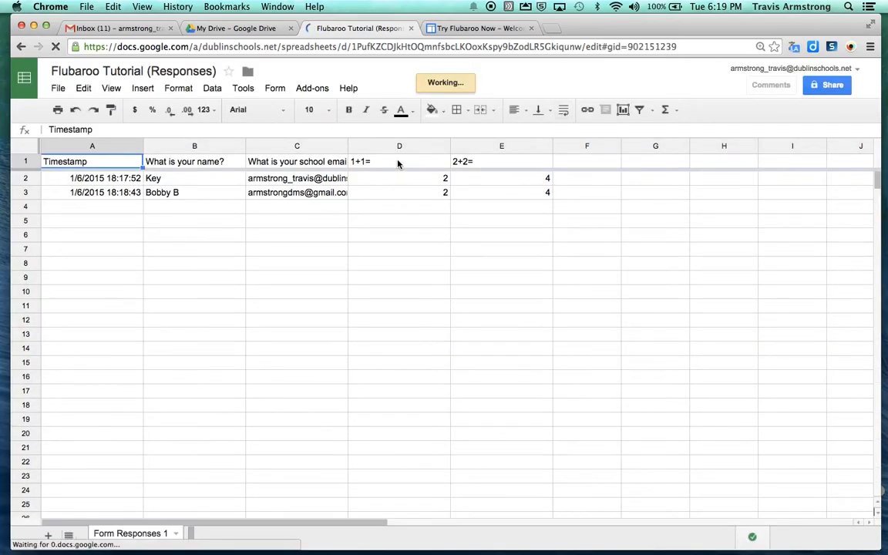
Step: Enable Flubaroo in this spreadsheet via Add-ons > Flubaroo > Enable Flubaroo in this sheet
left_click(312, 90)
mouse_move(332, 112)
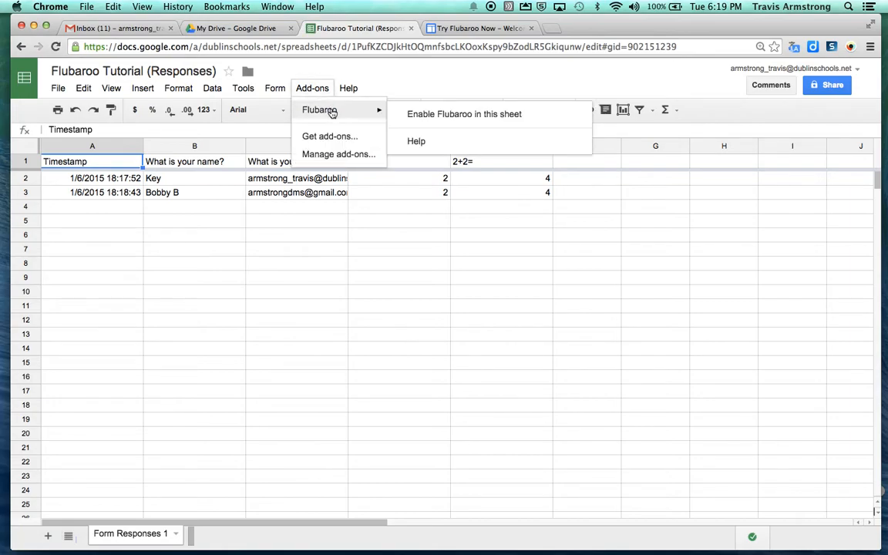
left_click(466, 116)
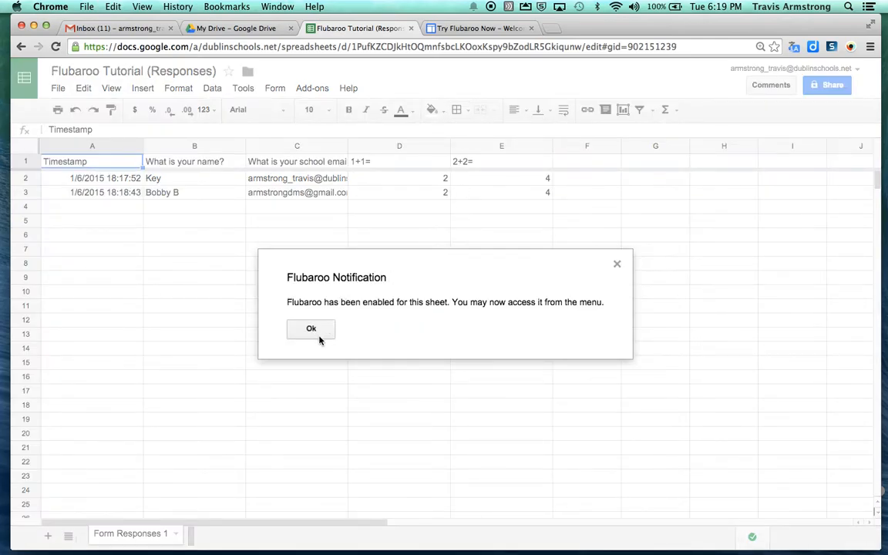
left_click(313, 330)
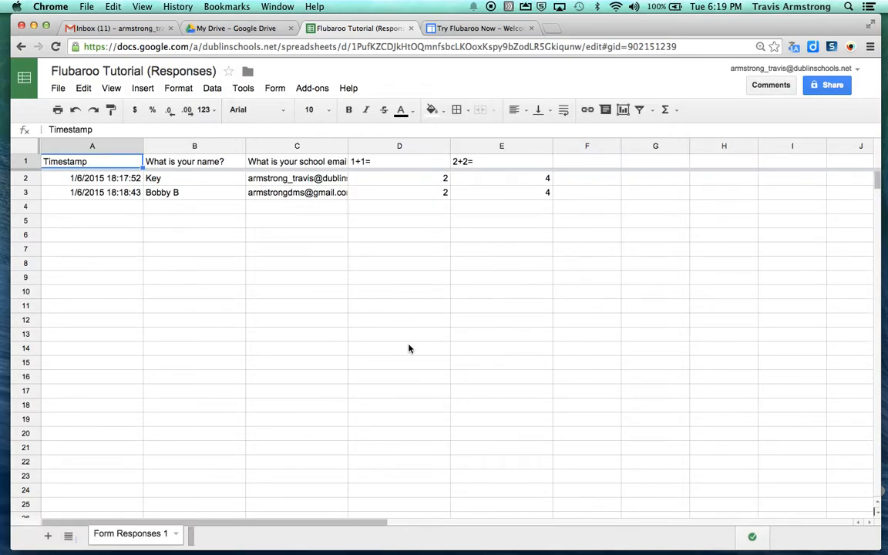
left_click(312, 88)
mouse_move(339, 112)
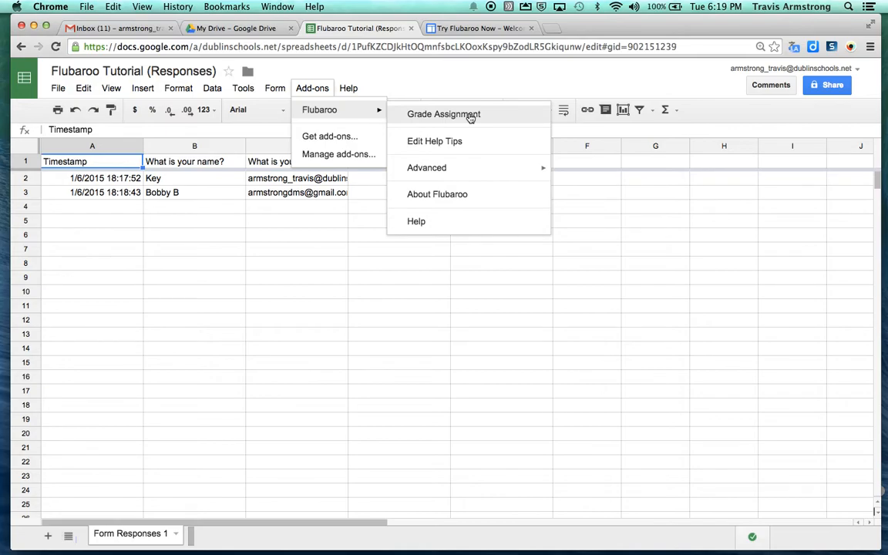
Step: Grade the assignment with Flubaroo, identifying students by name and using the Key row as answer key
left_click(470, 115)
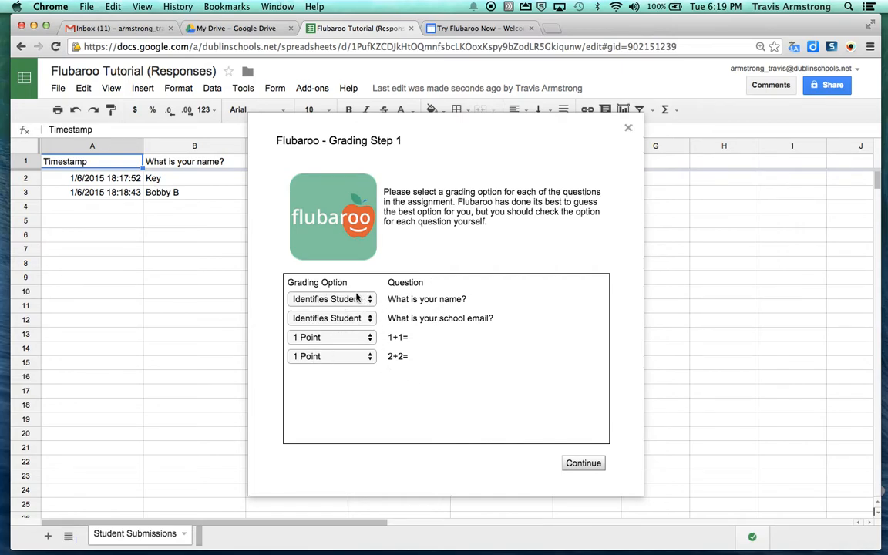
left_click(305, 299)
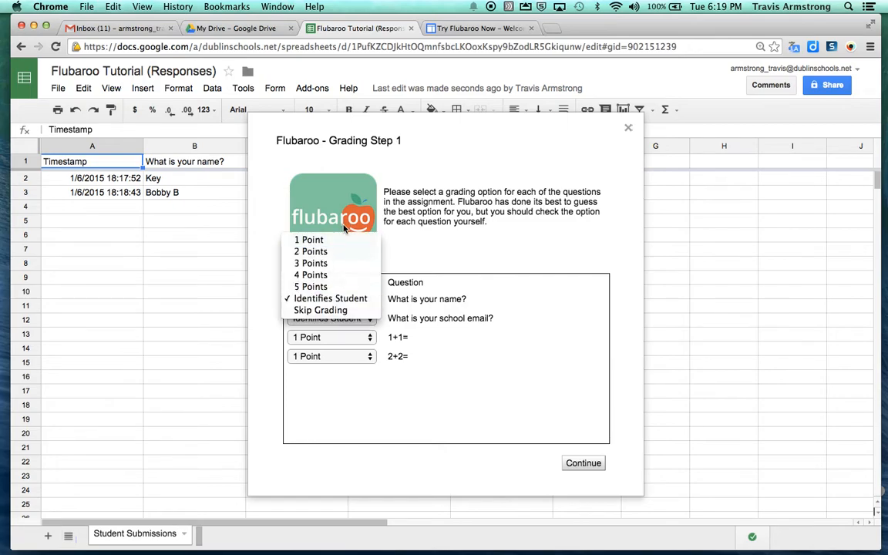
left_click(304, 299)
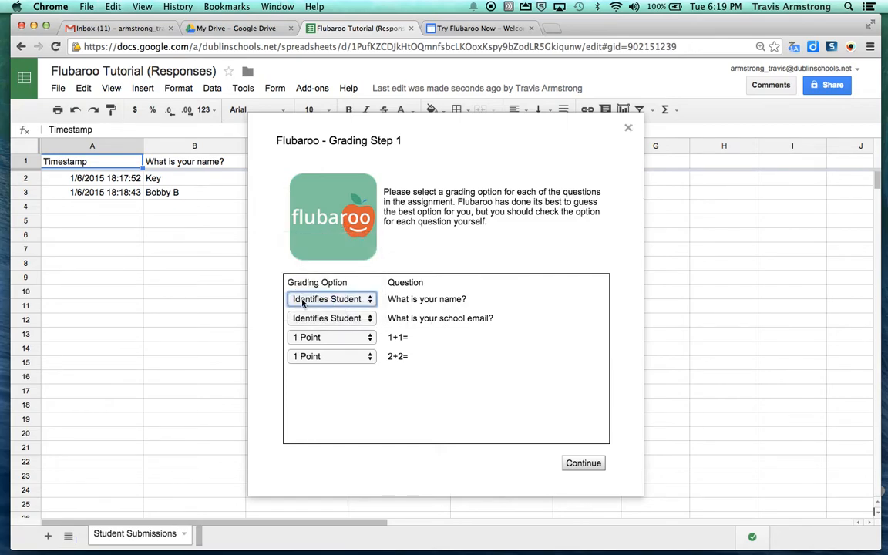
left_click(586, 465)
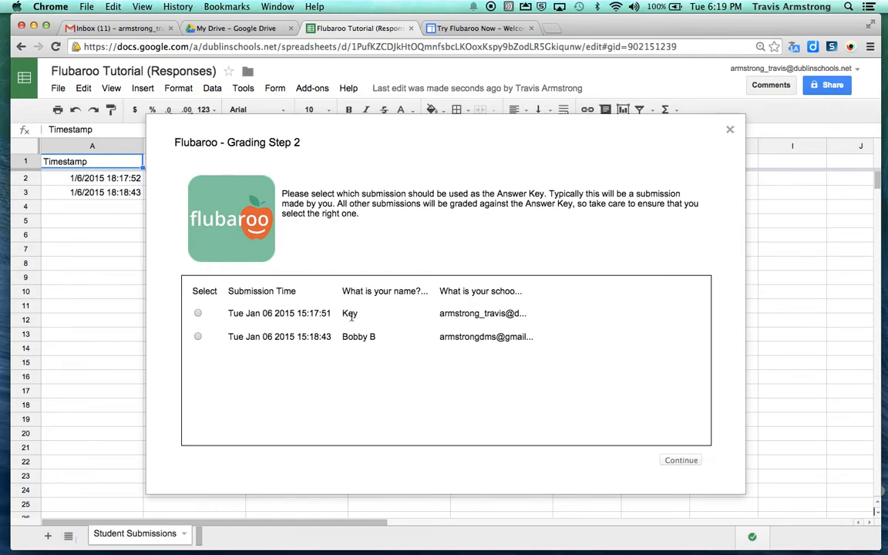
left_click(198, 313)
left_click(680, 460)
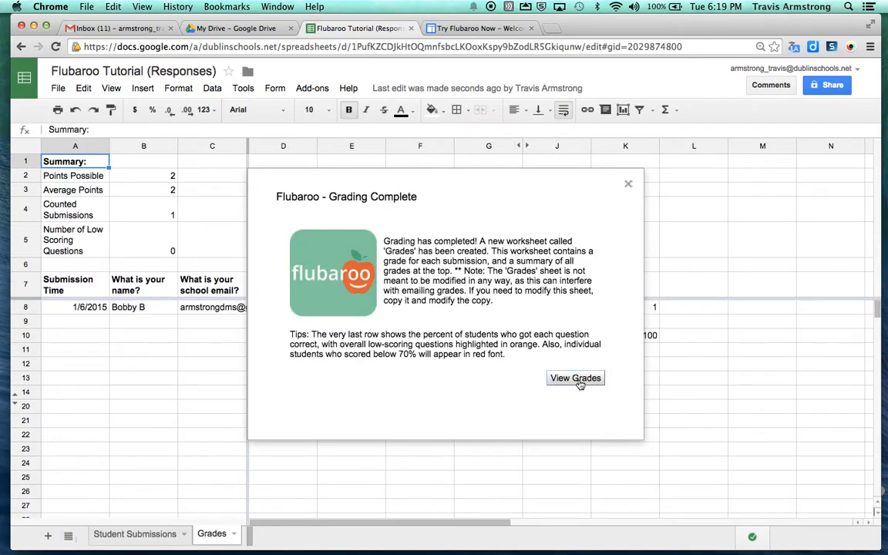
Step: Dismiss the grading notice, compare the Grades and Student Submissions sheets, and end on Student Submissions
left_click(578, 379)
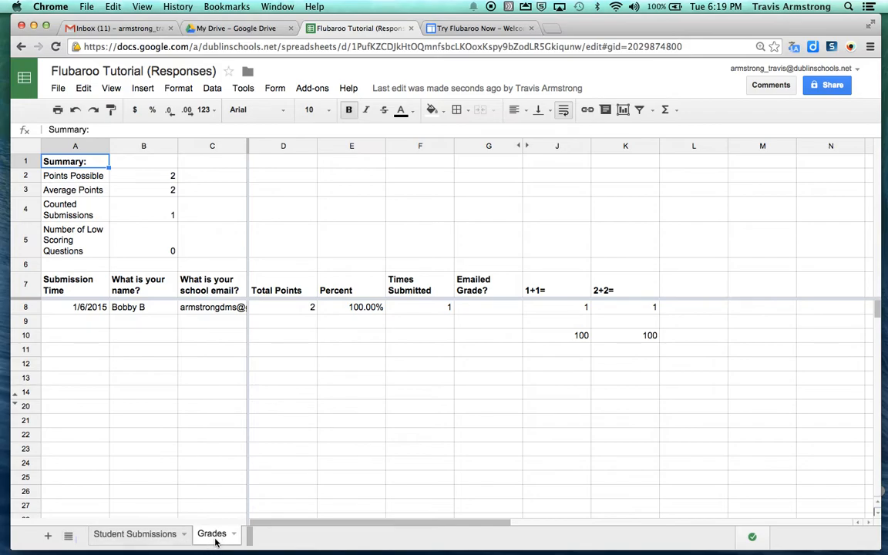
left_click(145, 535)
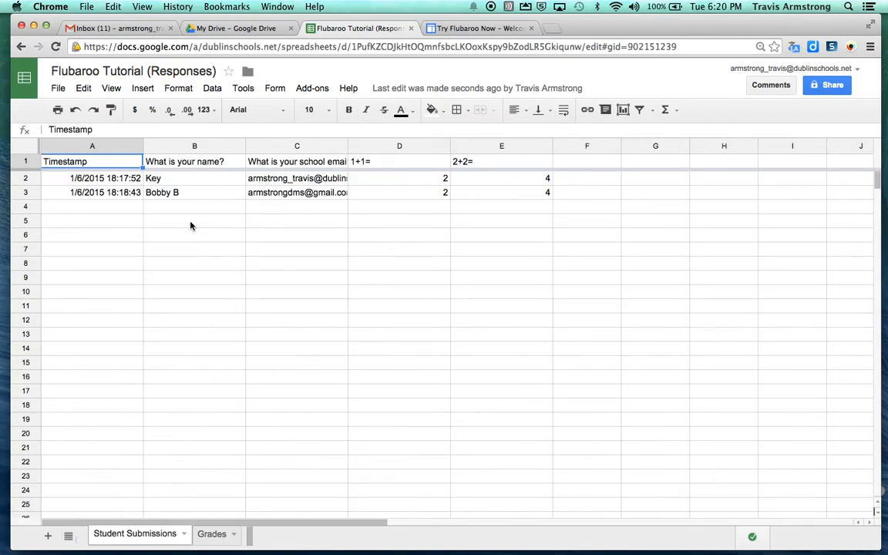
left_click(212, 534)
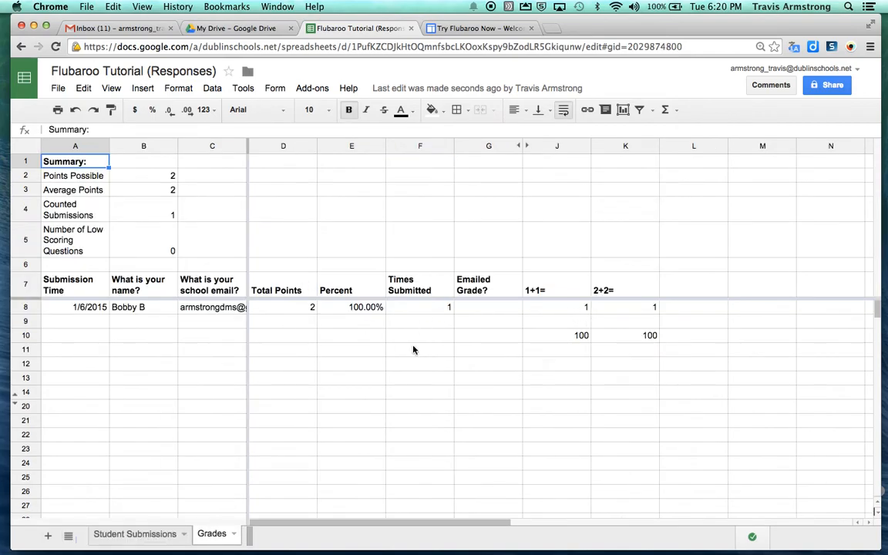
left_click(135, 535)
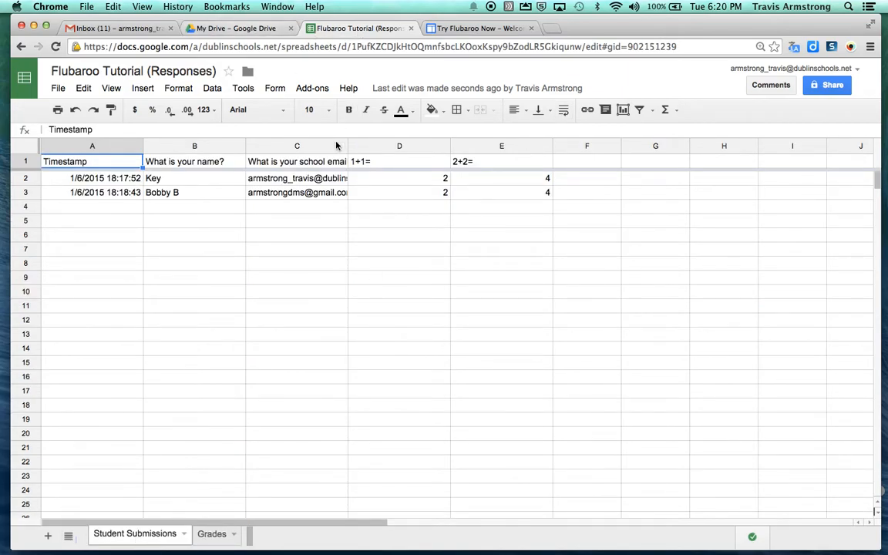
Step: Choose Enable Autograde from the Add-ons > Flubaroo > Advanced menu
left_click(319, 90)
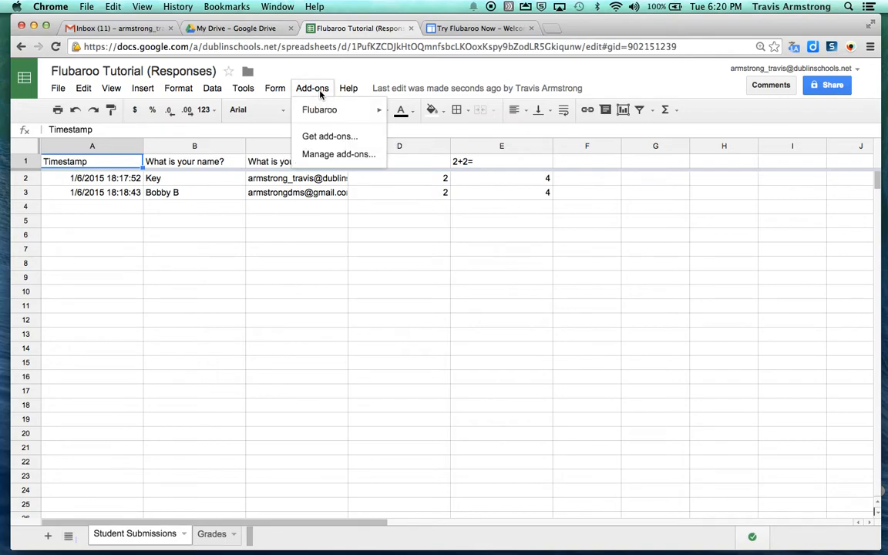
mouse_move(342, 114)
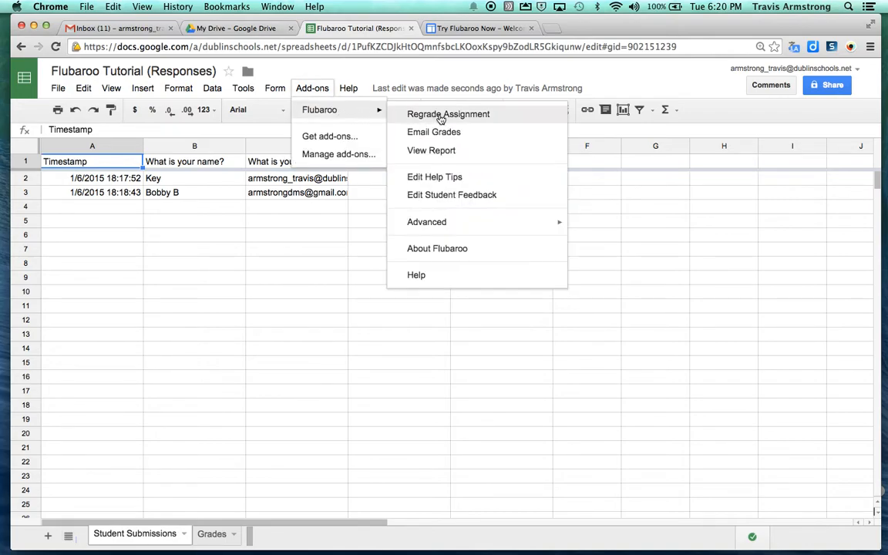
mouse_move(511, 232)
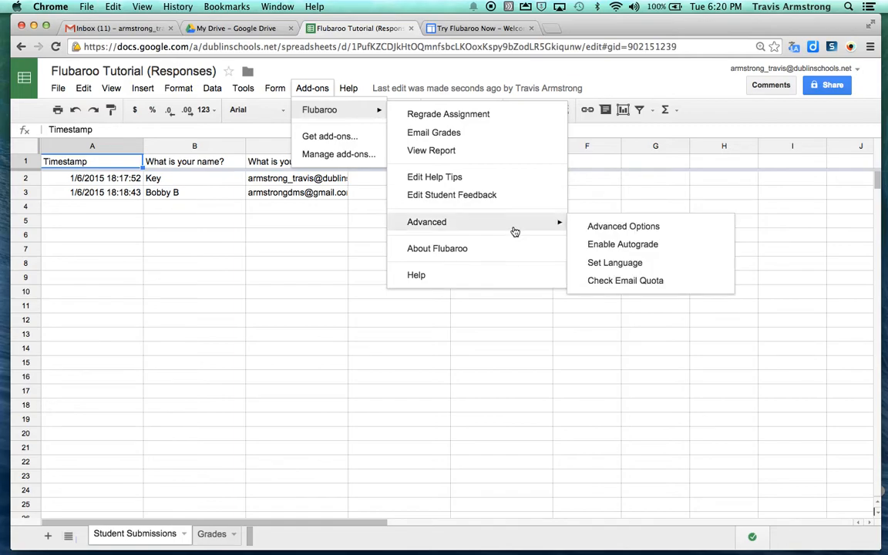
left_click(654, 245)
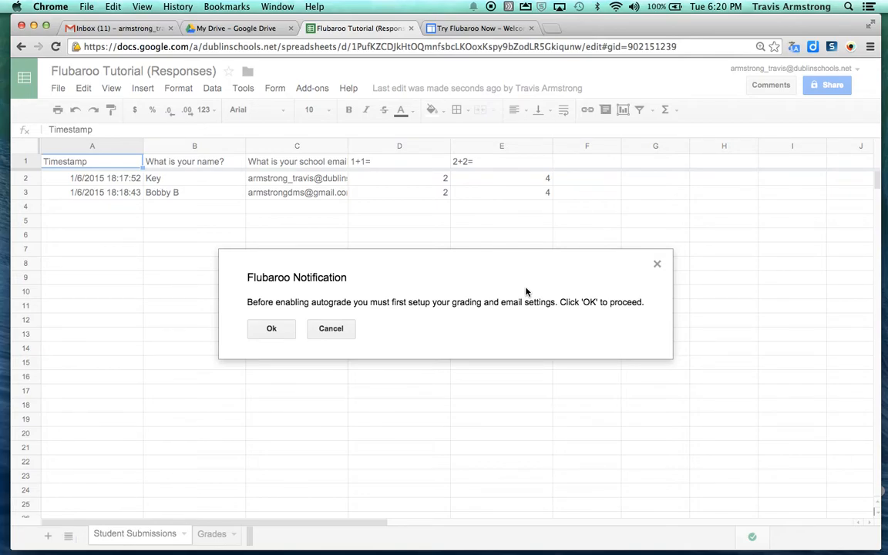
Step: Enable autograde with the Key row as answer key and the answer key included in grade emails
left_click(278, 331)
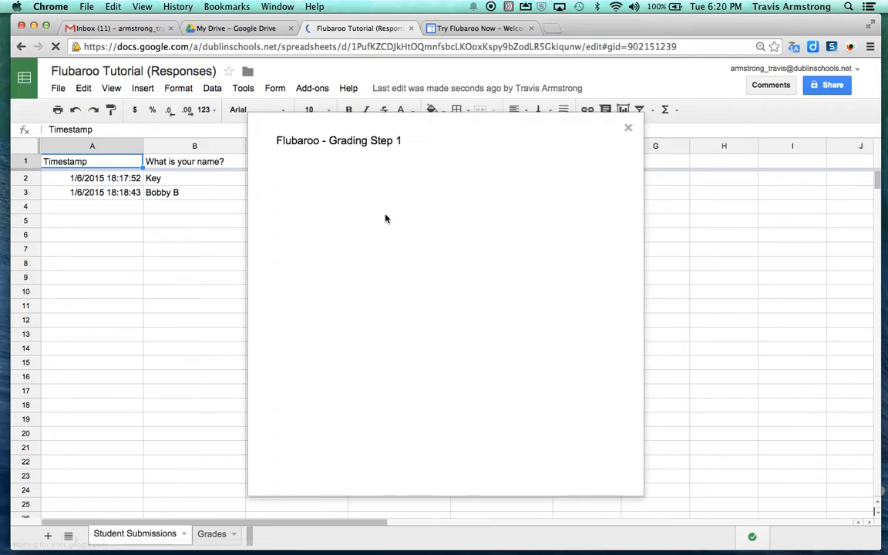
left_click(585, 467)
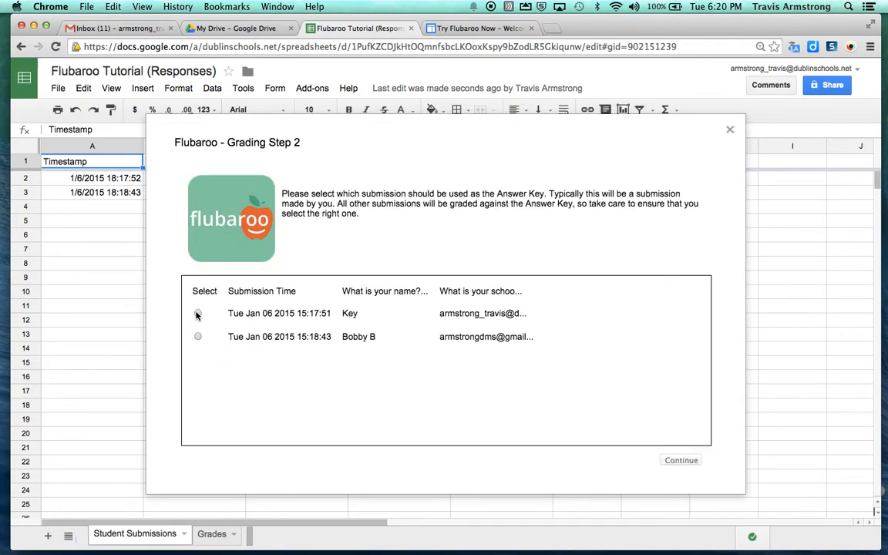
left_click(198, 314)
left_click(681, 460)
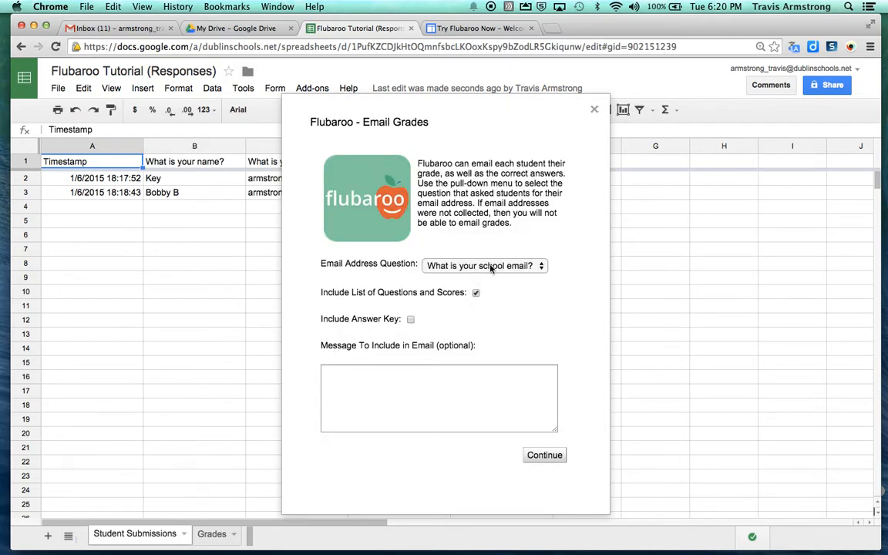
left_click(410, 319)
left_click(543, 458)
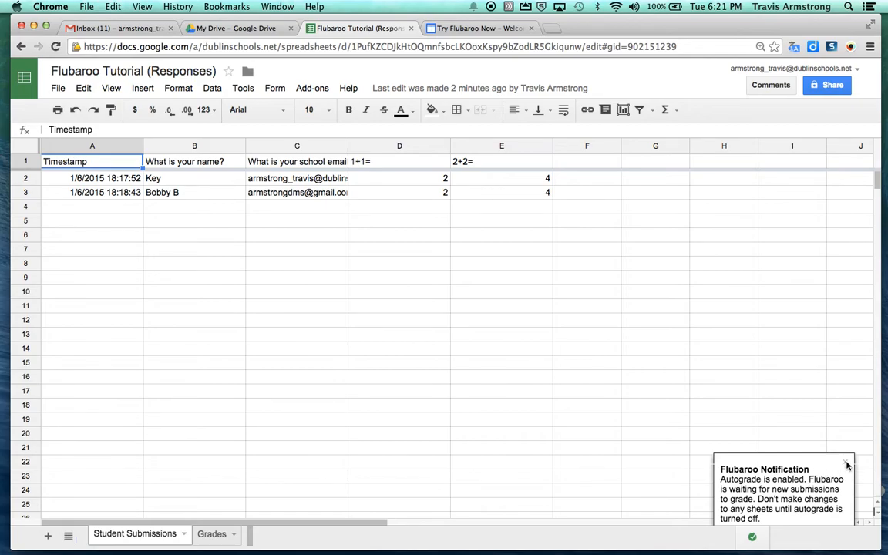
Step: Open the Flubaroo Tutorial form from Drive, email it to the student's address, then switch to the mailbox desktop
left_click(412, 29)
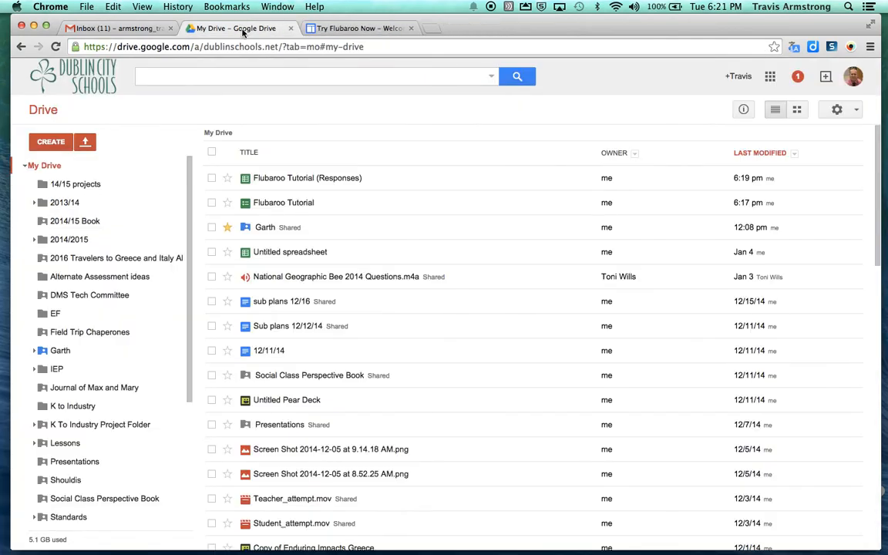
left_click(283, 203)
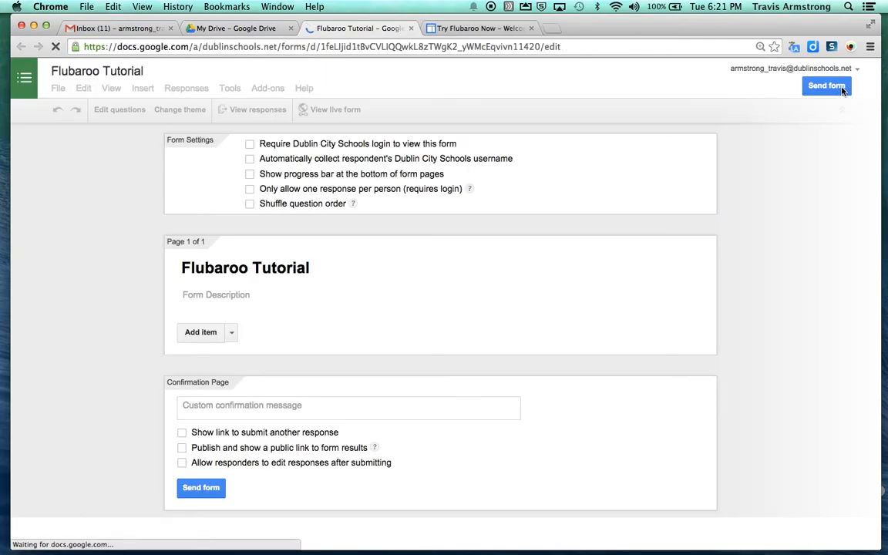
left_click(839, 88)
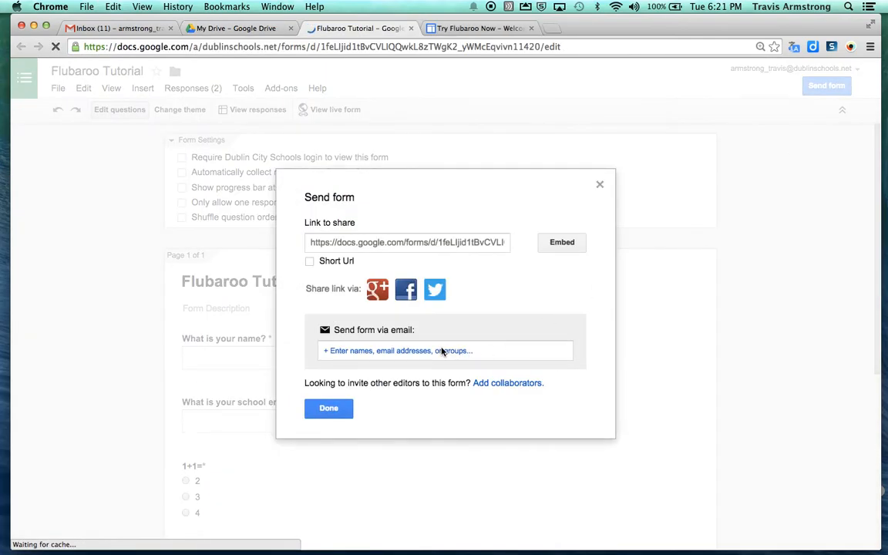
left_click(443, 351)
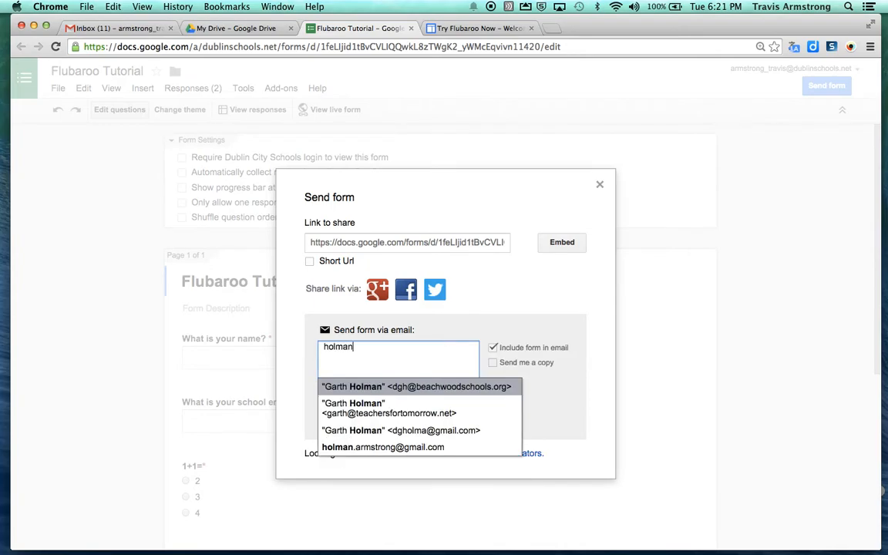
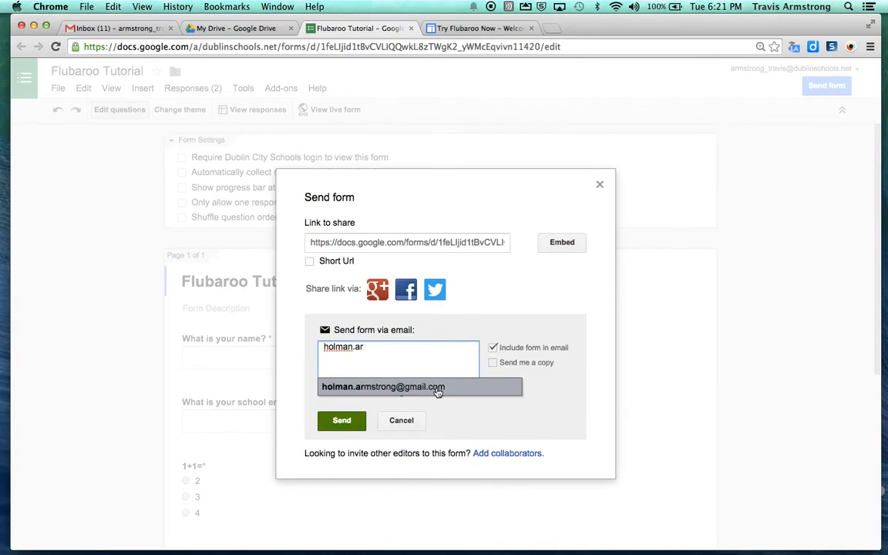
left_click(408, 387)
left_click(339, 420)
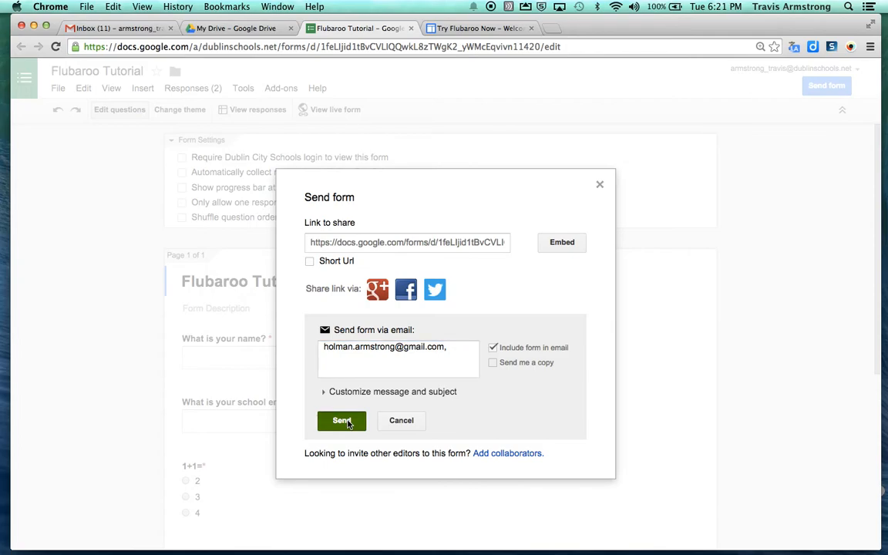
left_click(296, 329)
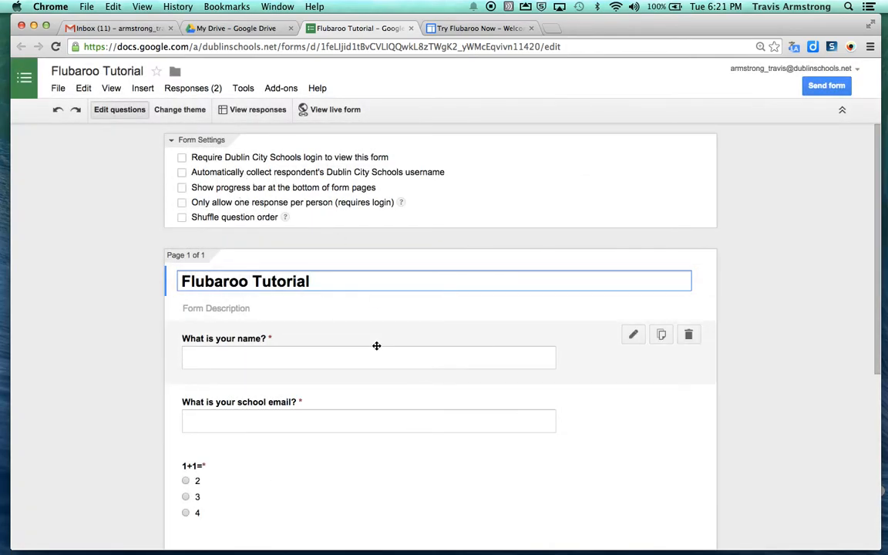
key("ctrl+Up")
left_click(519, 53)
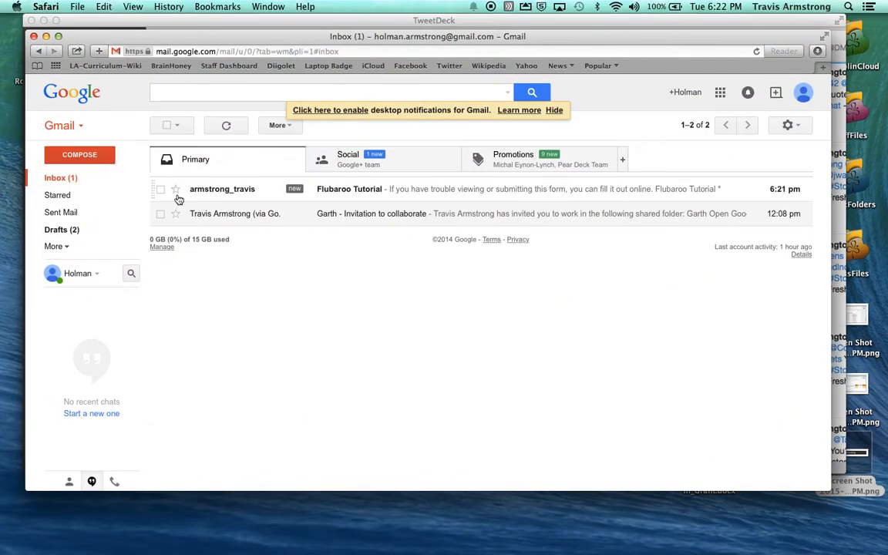
Step: Open the Flubaroo Tutorial email and fill in the student's name and school email address
left_click(208, 190)
left_click(316, 371)
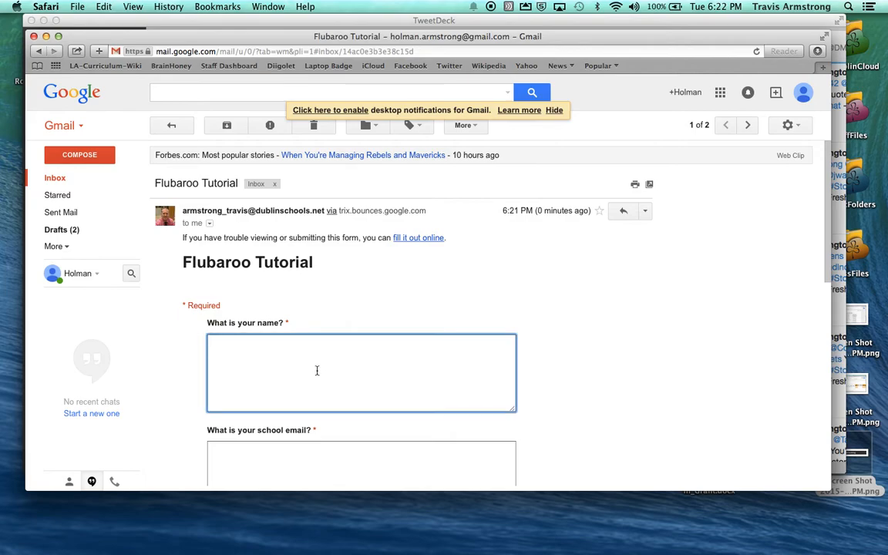
type("Susie P")
scroll(336, 418, "down", 3)
left_click(336, 419)
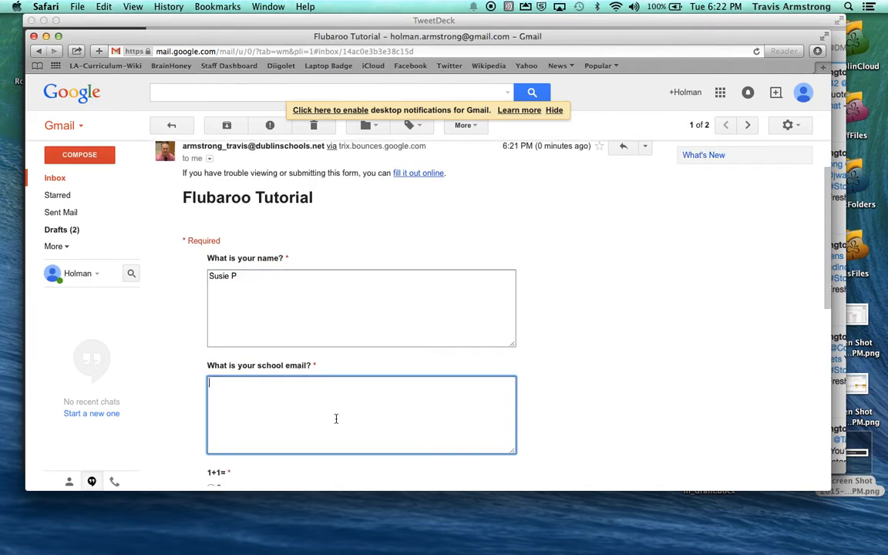
Step: Answer 2 for 1+1= and 3 for 2+2=, submit the form, and close the confirmation page
scroll(428, 308, "down", 3)
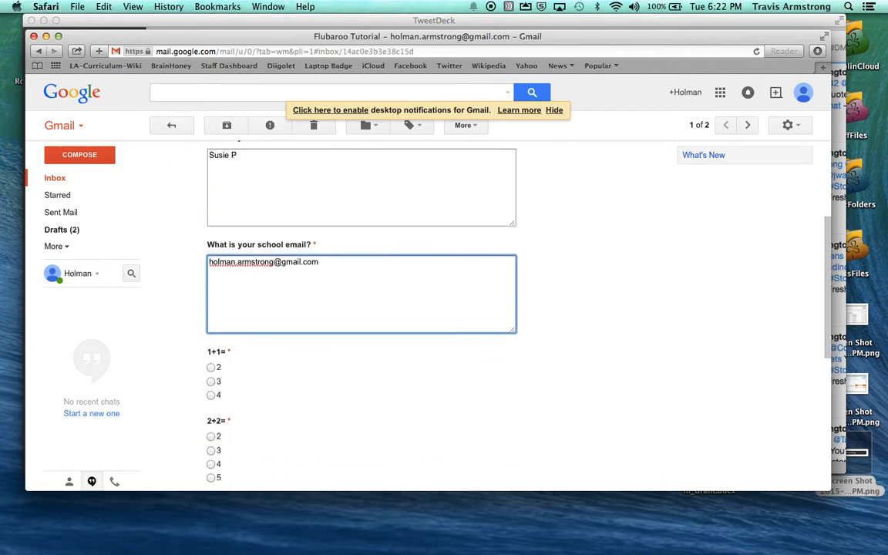
left_click(211, 358)
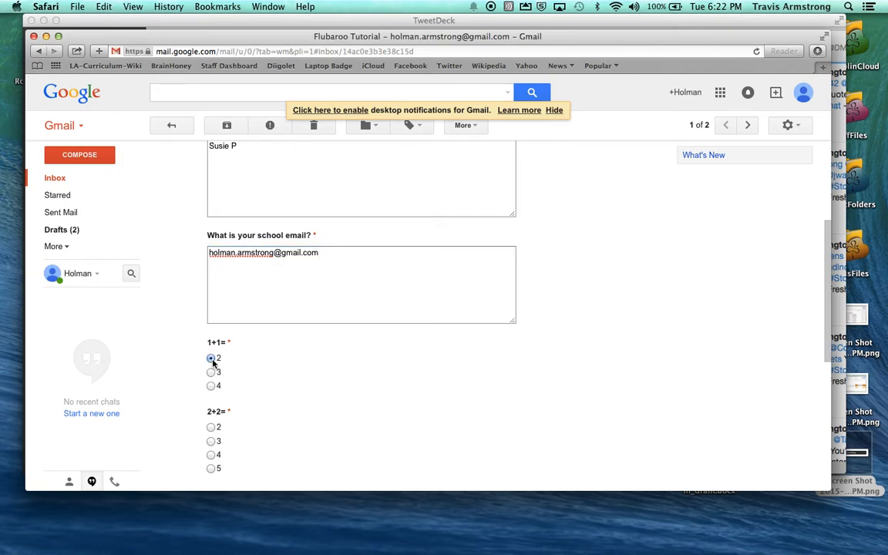
left_click(211, 442)
scroll(337, 424, "down", 2)
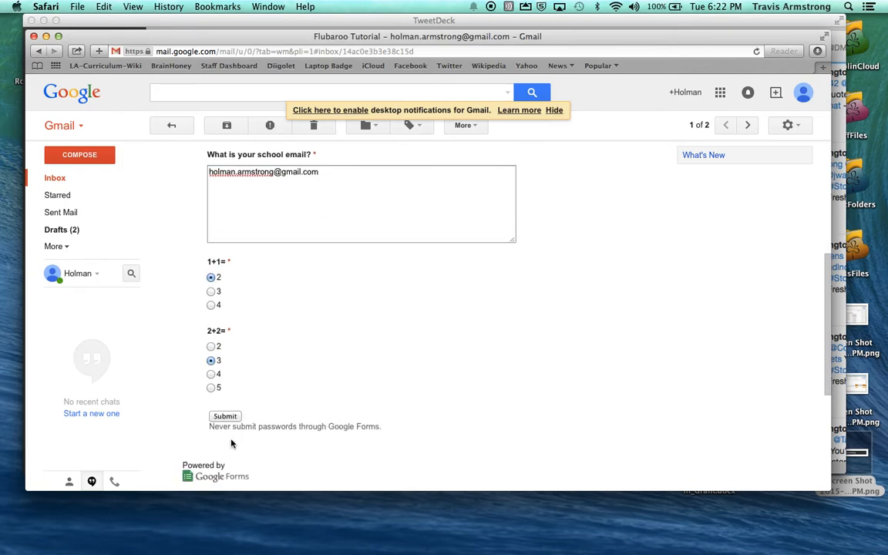
left_click(227, 418)
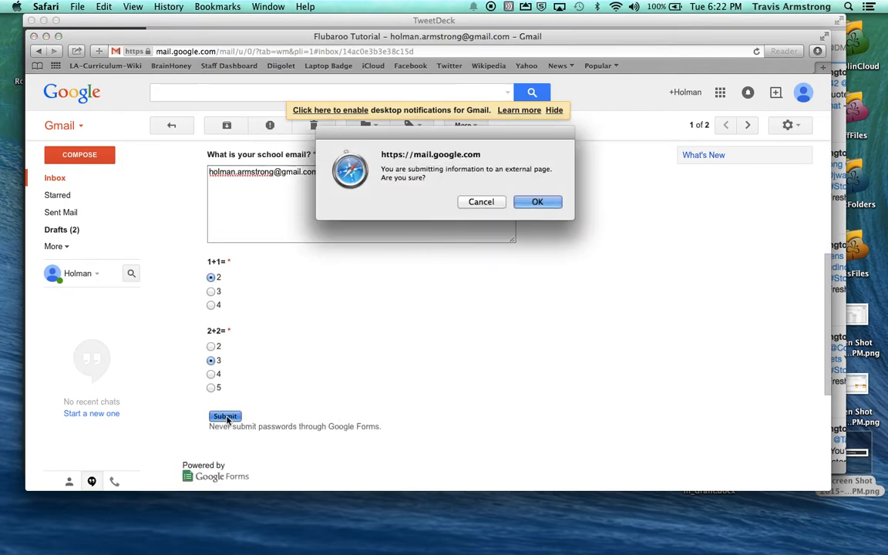
left_click(538, 203)
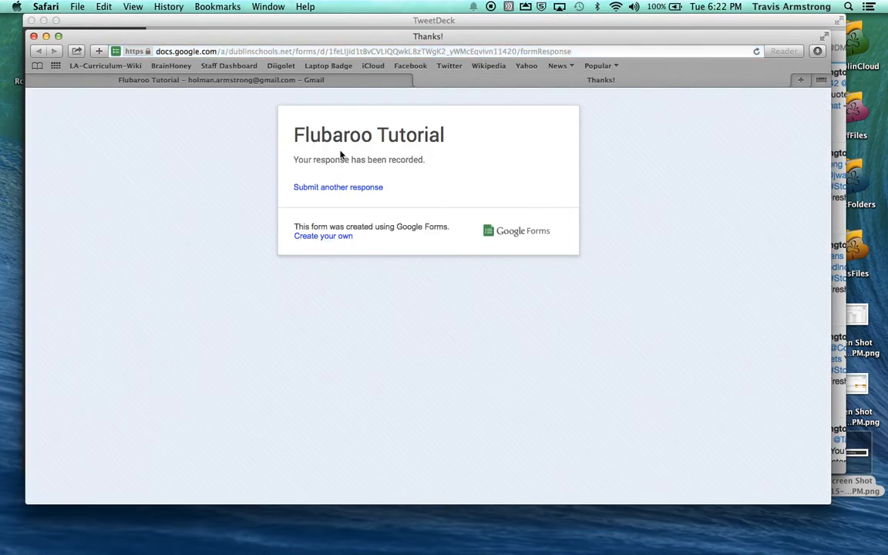
left_click(418, 82)
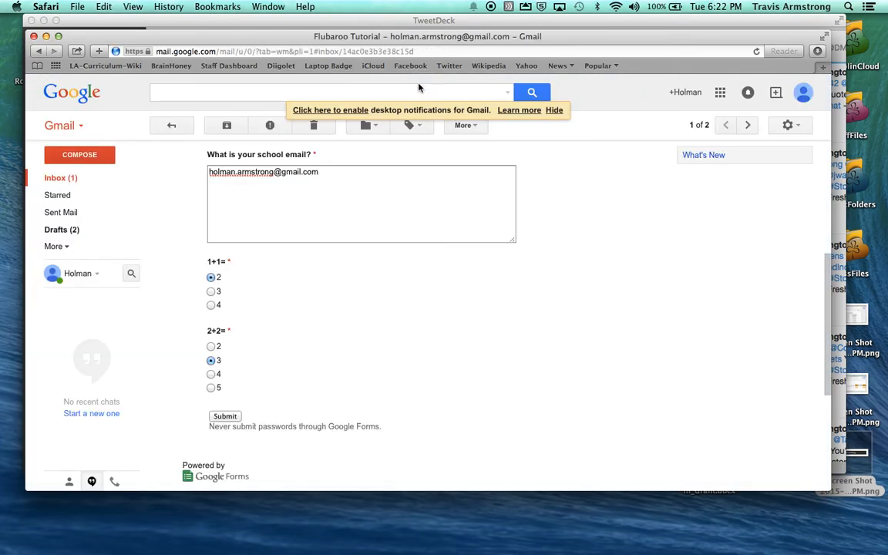
Step: Open the Flubaroo grade email and review the 1 / 2 (50.00%) result with 2+2= marked incorrect
left_click(66, 178)
left_click(204, 190)
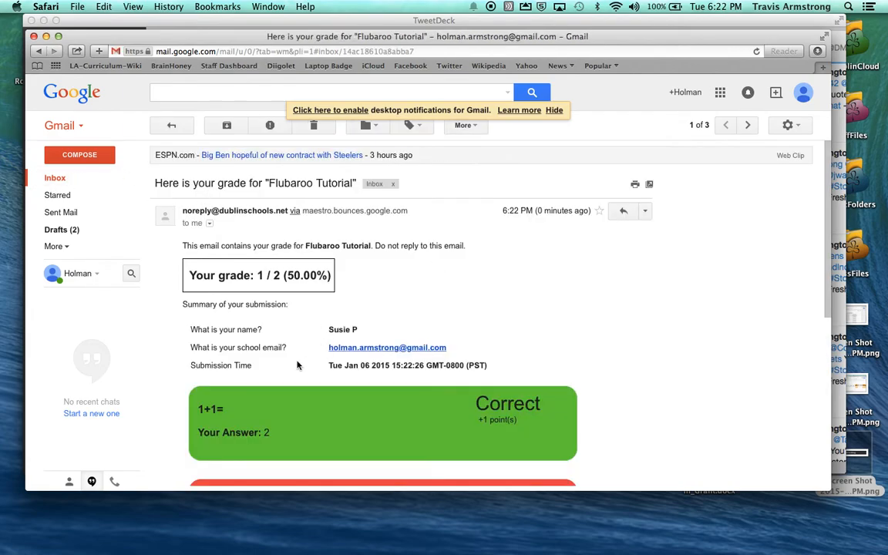
scroll(294, 353, "down", 4)
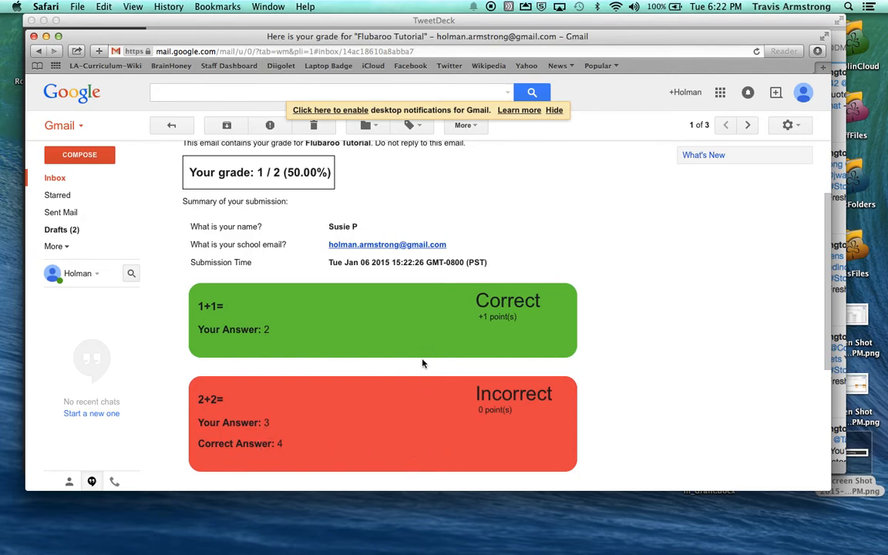
key("ctrl+Up")
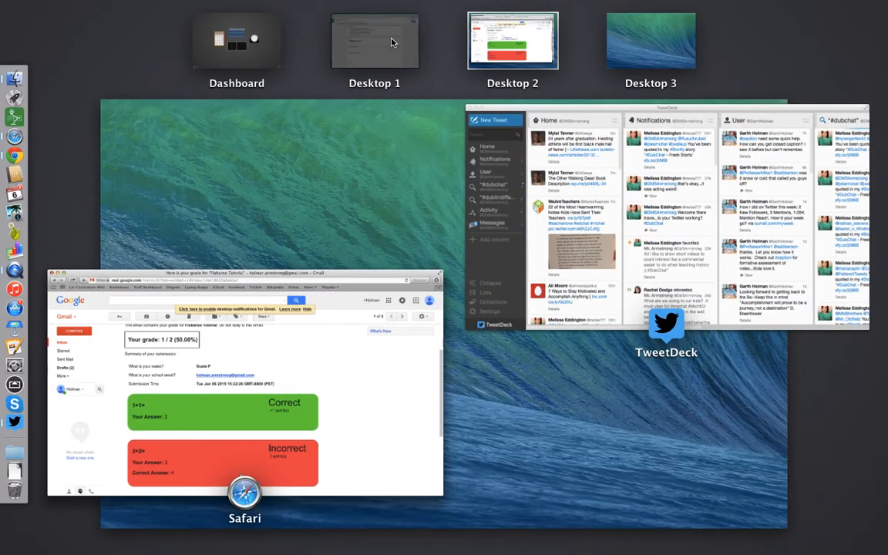
Step: Reopen Flubaroo Tutorial (Responses) from Drive and check the Grades sheet for the new 1-point, 50.00% entry
left_click(391, 42)
left_click(233, 28)
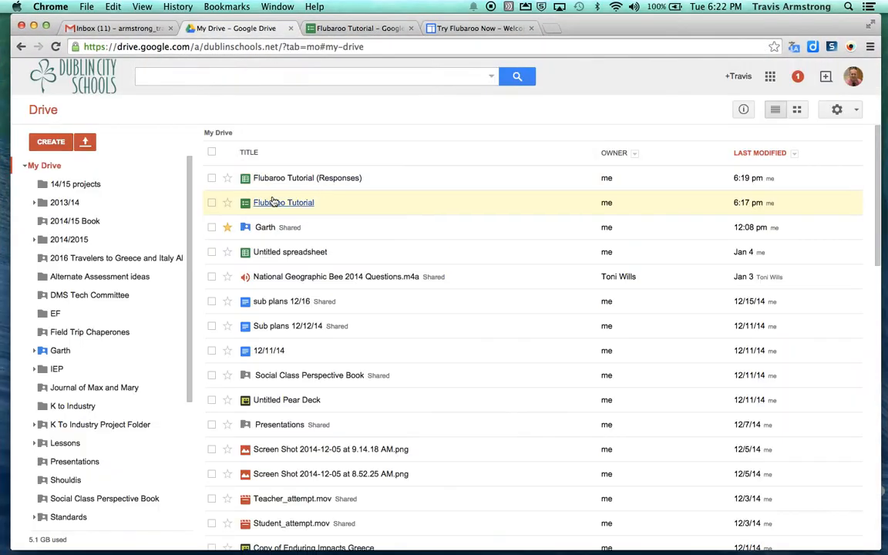
left_click(288, 178)
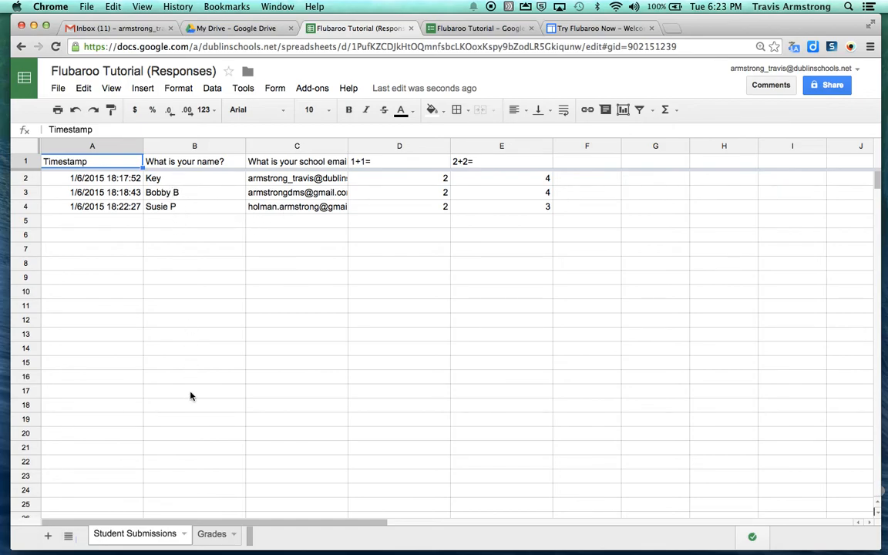
left_click(214, 534)
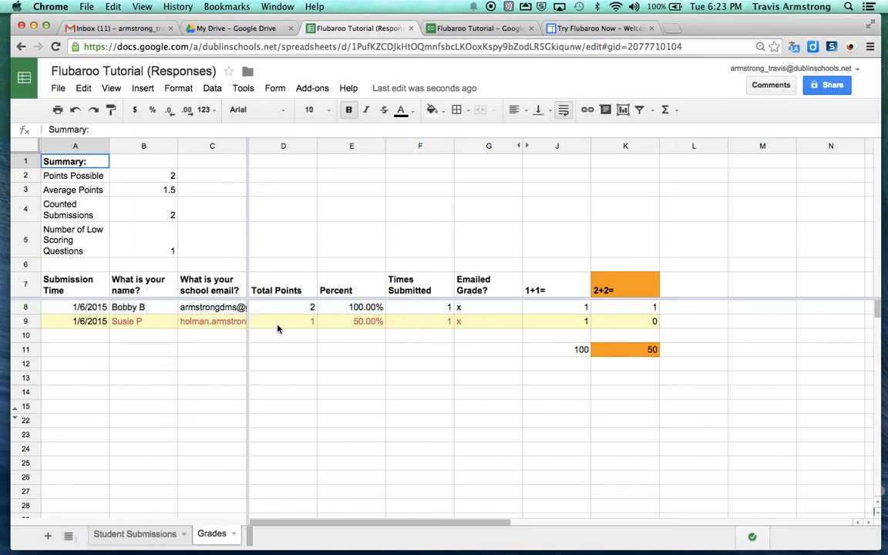
Step: Sort the Grades sheet A → Z by Total Points (column D), then return to Student Submissions
left_click(310, 147)
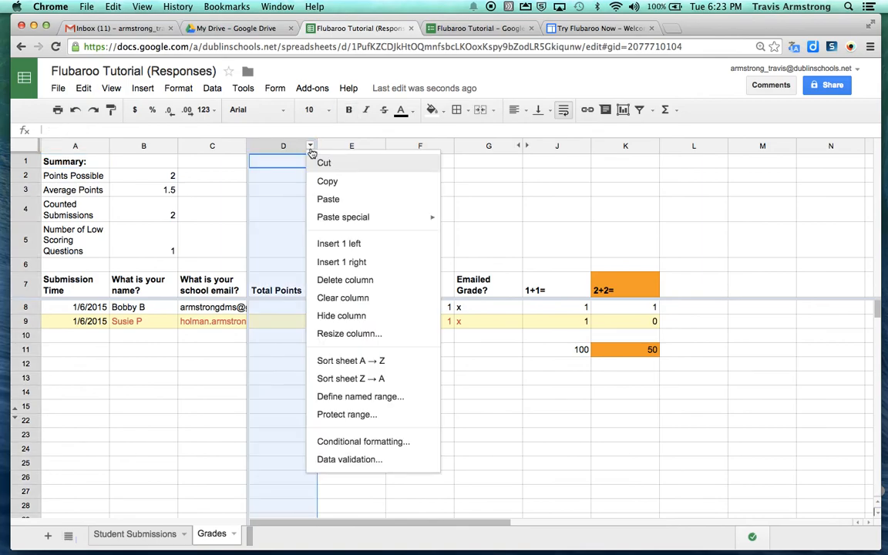
left_click(390, 364)
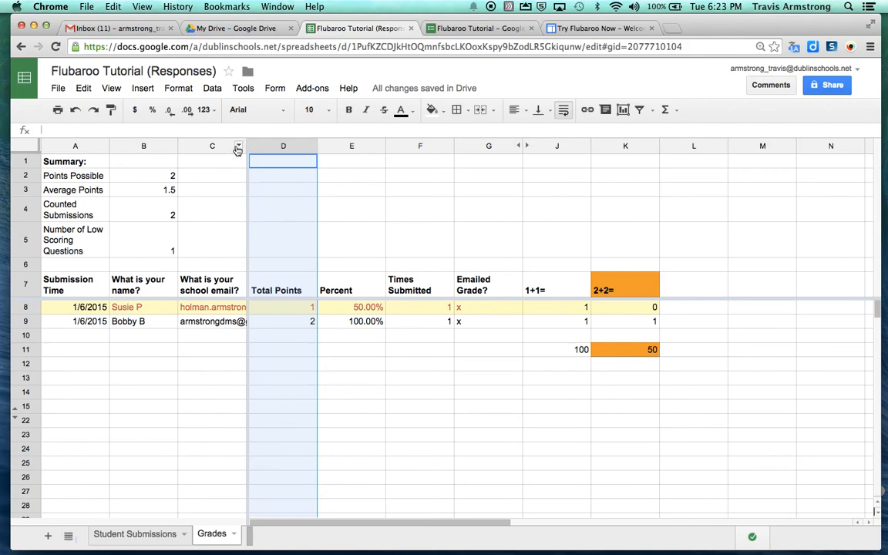
left_click(143, 535)
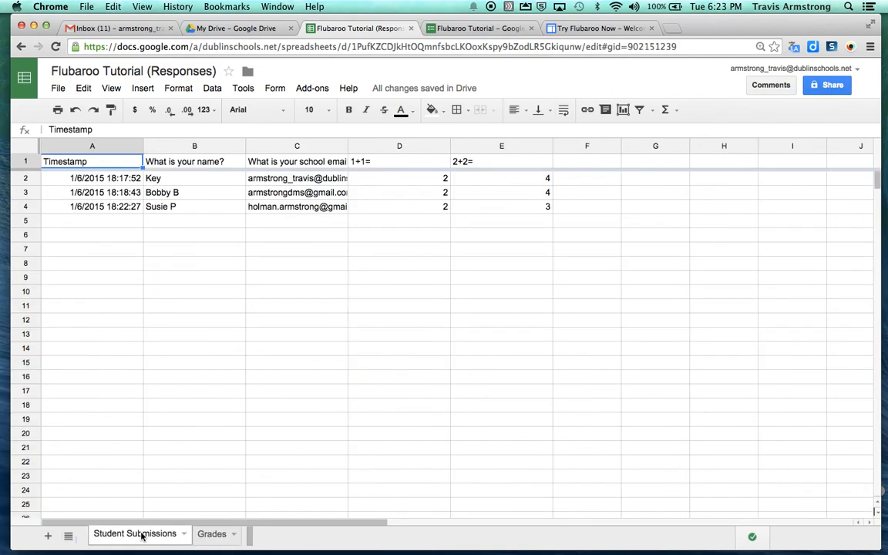